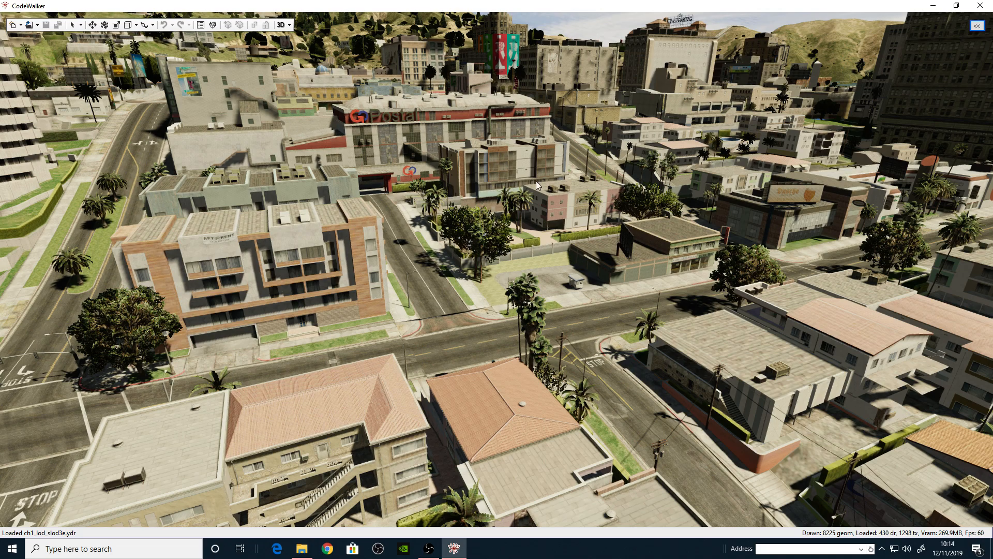
- Show the selection settings with mouse selection in Entity mode and navigate to the rooftop car park with the billboard ramp
{"action": "left_click", "coordinate": [977, 26]}
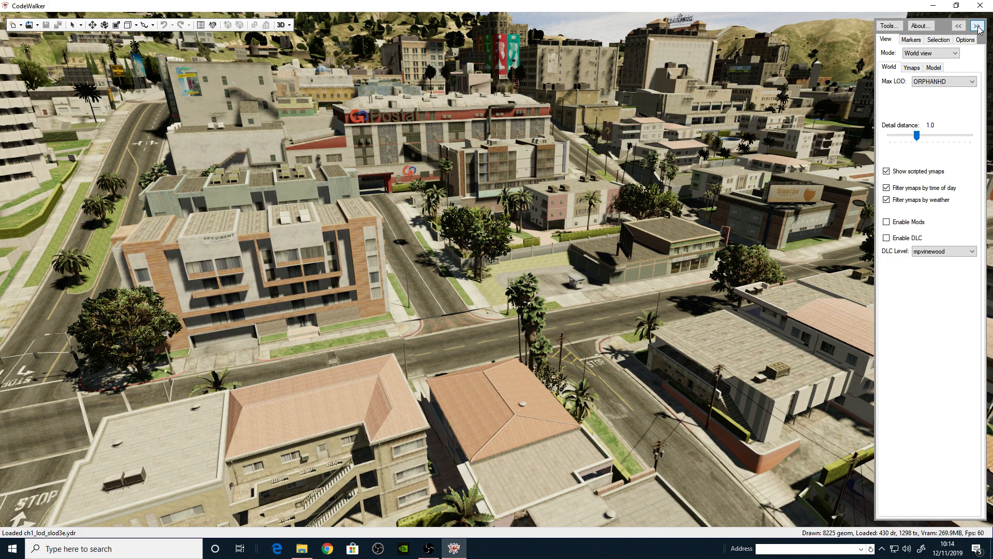
{"action": "left_click", "coordinate": [944, 41]}
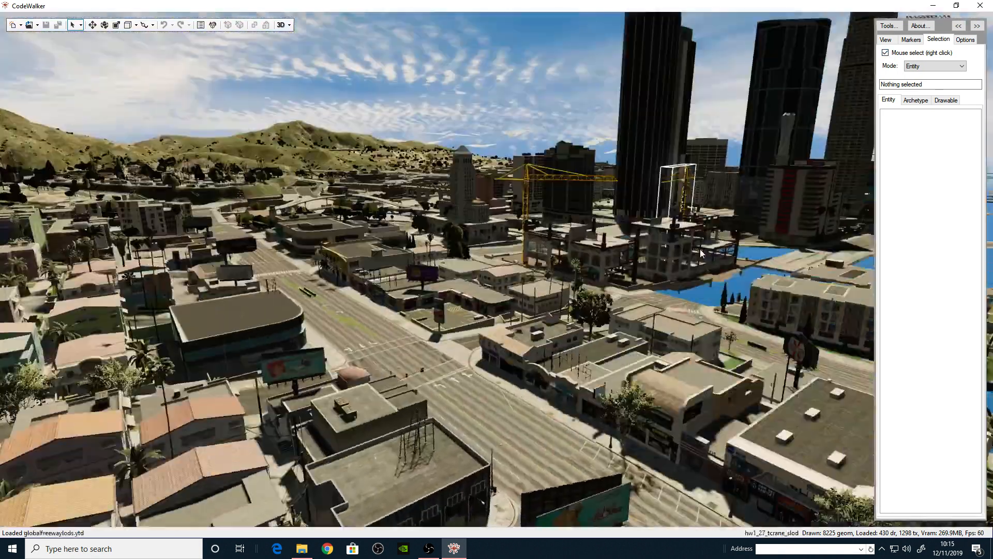
{"action": "key", "text": "w"}
{"action": "left_click_drag", "start_coordinate": [700, 249], "coordinate": [433, 278]}
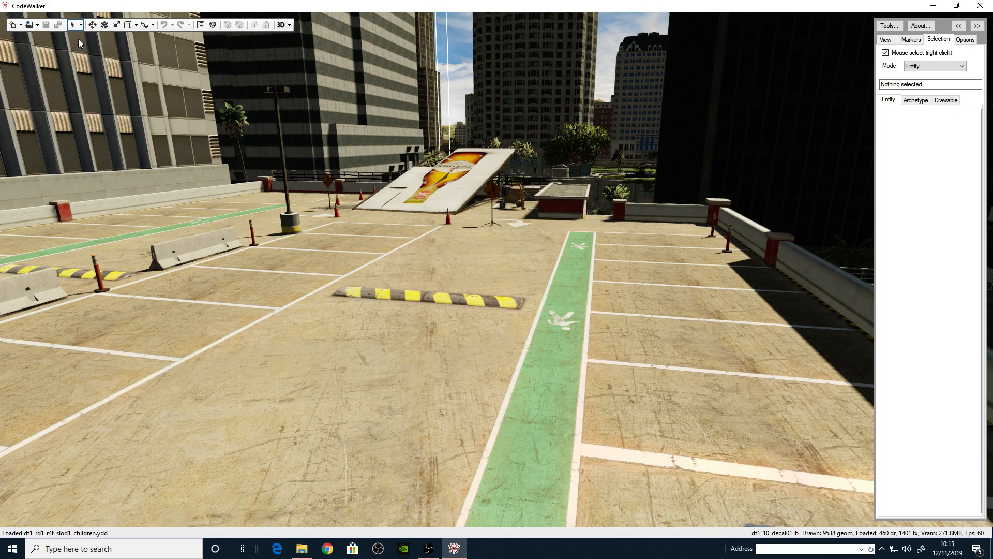
- Create a new ymap file in a new project
{"action": "left_click", "coordinate": [21, 26]}
{"action": "left_click", "coordinate": [43, 45]}
{"action": "left_click", "coordinate": [21, 26]}
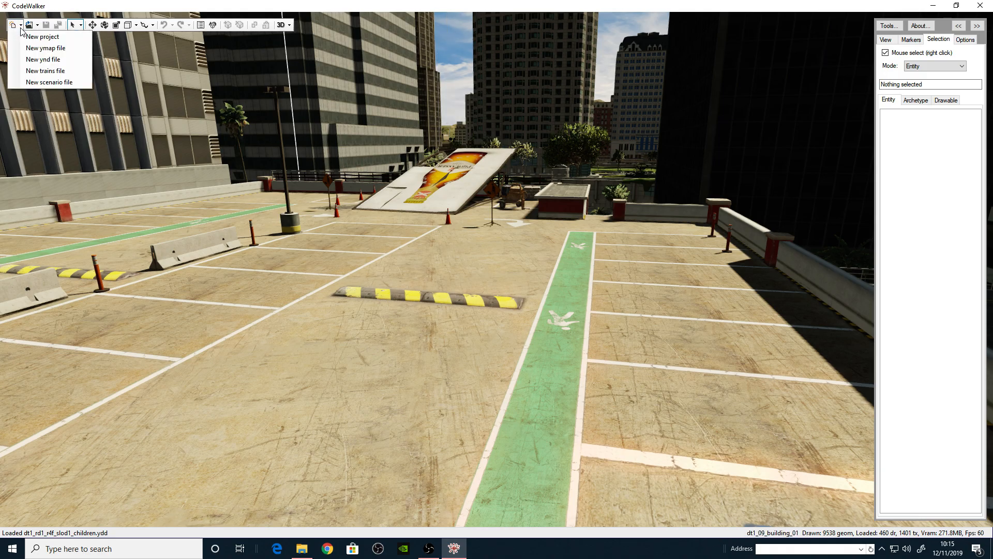
{"action": "left_click", "coordinate": [44, 47]}
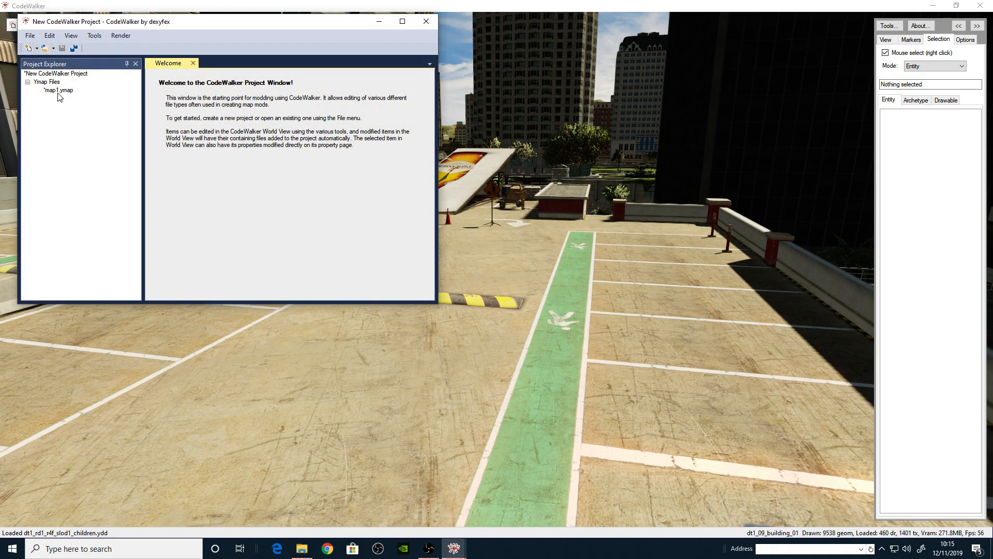
- Name the new map1 ymap file ribtest
{"action": "left_click", "coordinate": [60, 91]}
{"action": "double_click", "coordinate": [232, 76]}
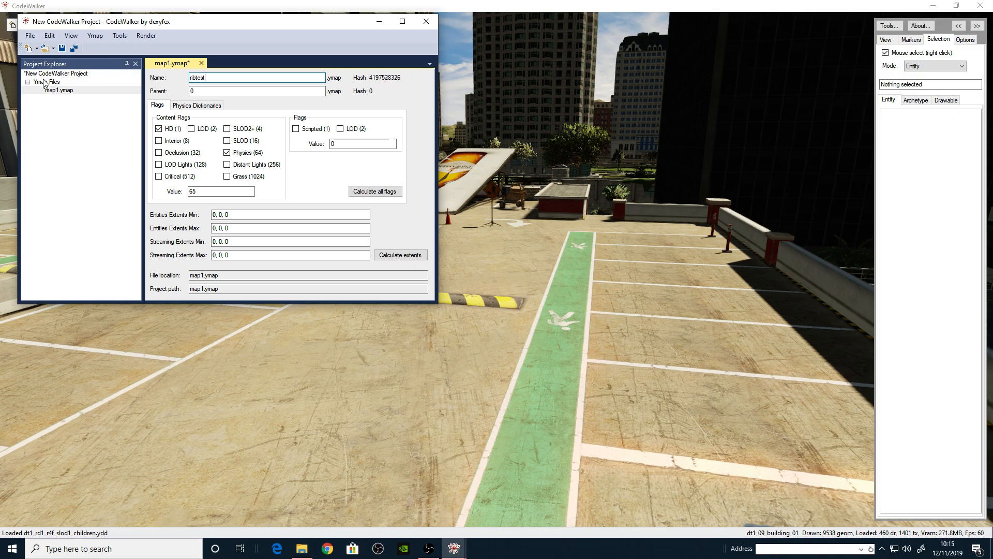
{"action": "left_click", "coordinate": [60, 91]}
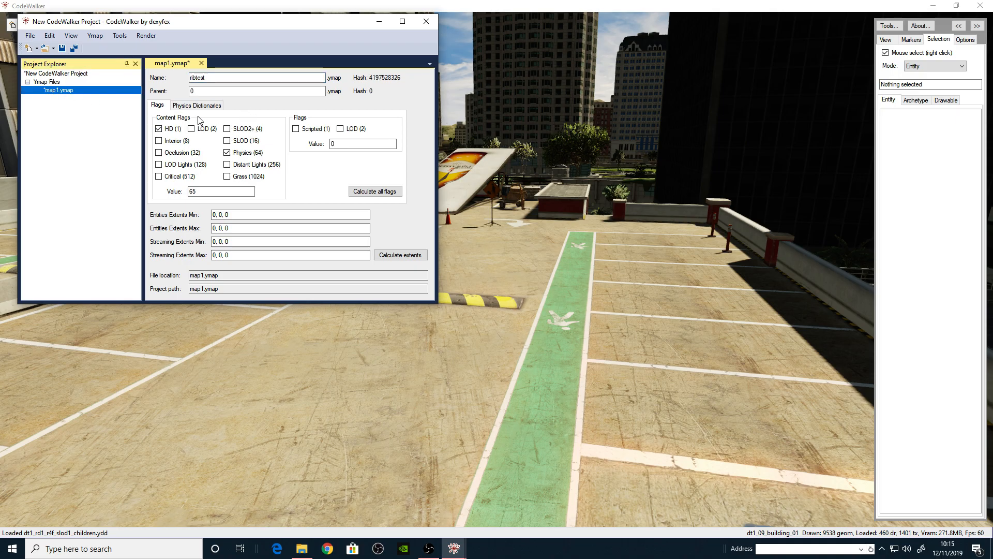
- Add a new entity to the ribtest ymap and move the project window clear of the spawned prop
{"action": "left_click_drag", "start_coordinate": [305, 26], "coordinate": [810, 278]}
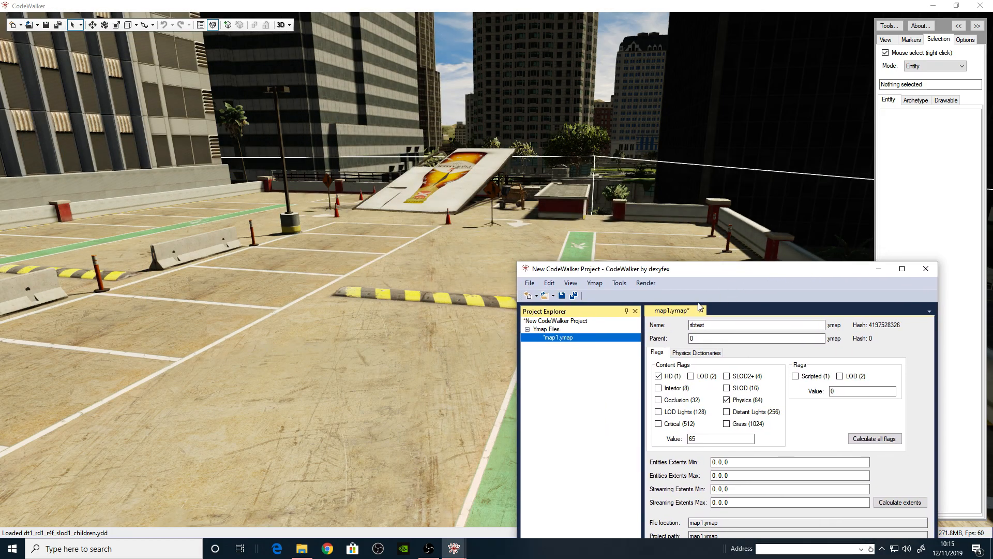
{"action": "left_click_drag", "start_coordinate": [699, 268], "coordinate": [674, 137]}
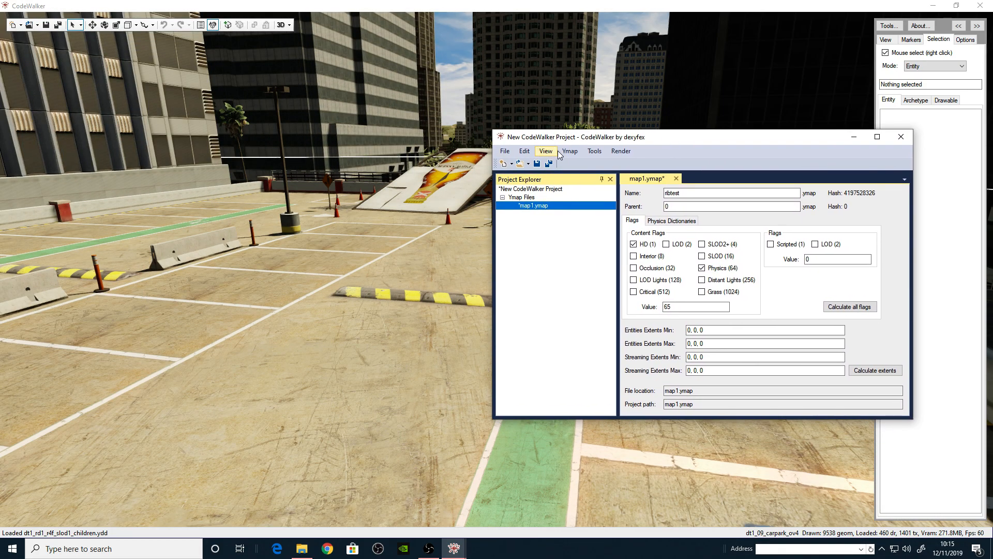
{"action": "left_click", "coordinate": [569, 151]}
{"action": "left_click", "coordinate": [583, 178]}
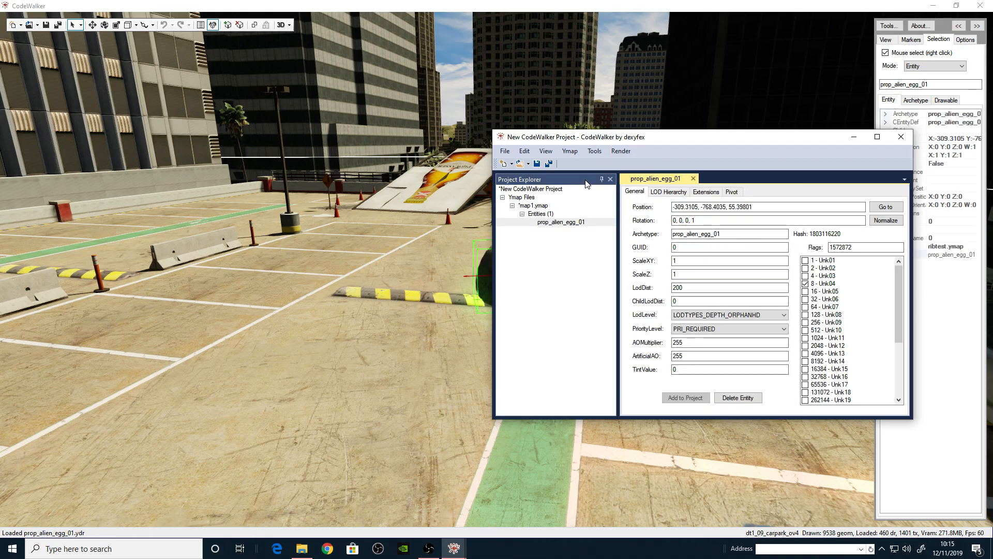
{"action": "left_click_drag", "start_coordinate": [643, 139], "coordinate": [189, 51]}
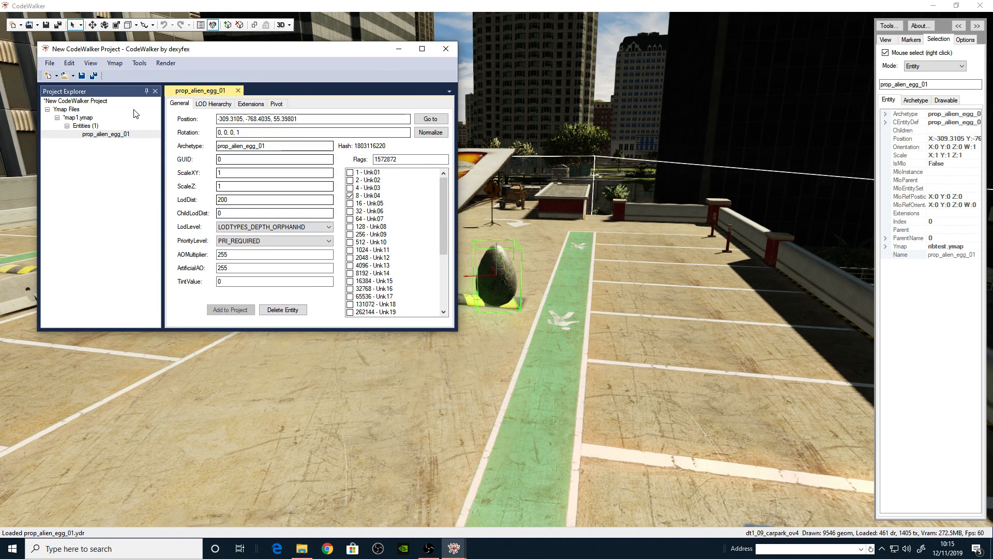
- Move the alien egg prop over the parking bays beyond the green lane, to about -306.98, -771.01, 54.26
{"action": "left_click", "coordinate": [92, 25]}
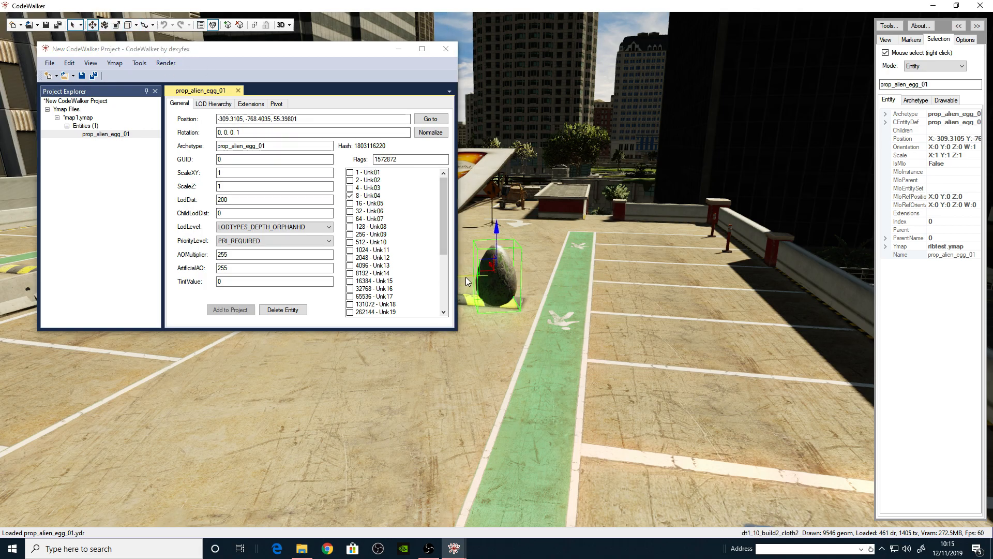
{"action": "left_click_drag", "start_coordinate": [466, 277], "coordinate": [656, 299]}
{"action": "left_click_drag", "start_coordinate": [691, 226], "coordinate": [603, 359]}
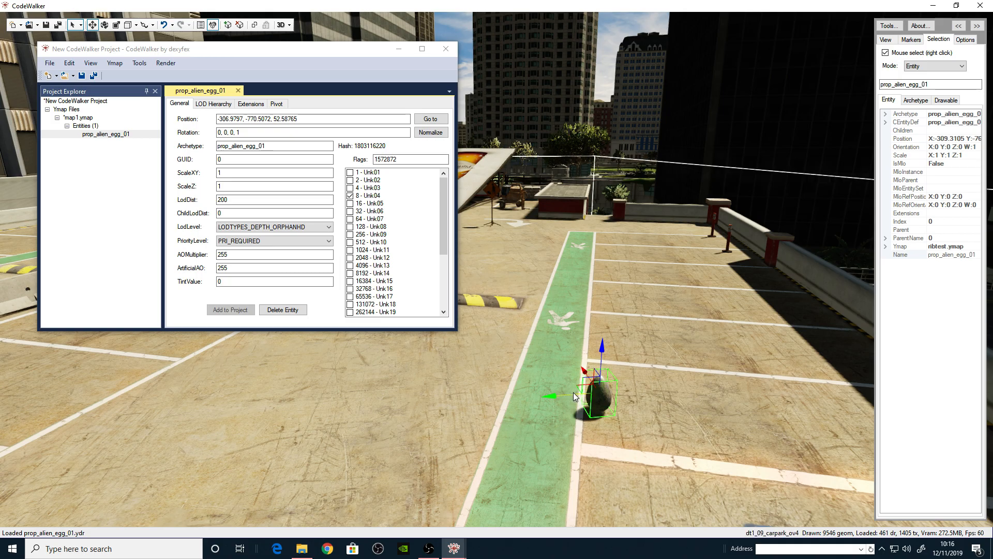
{"action": "left_click_drag", "start_coordinate": [569, 393], "coordinate": [599, 394]}
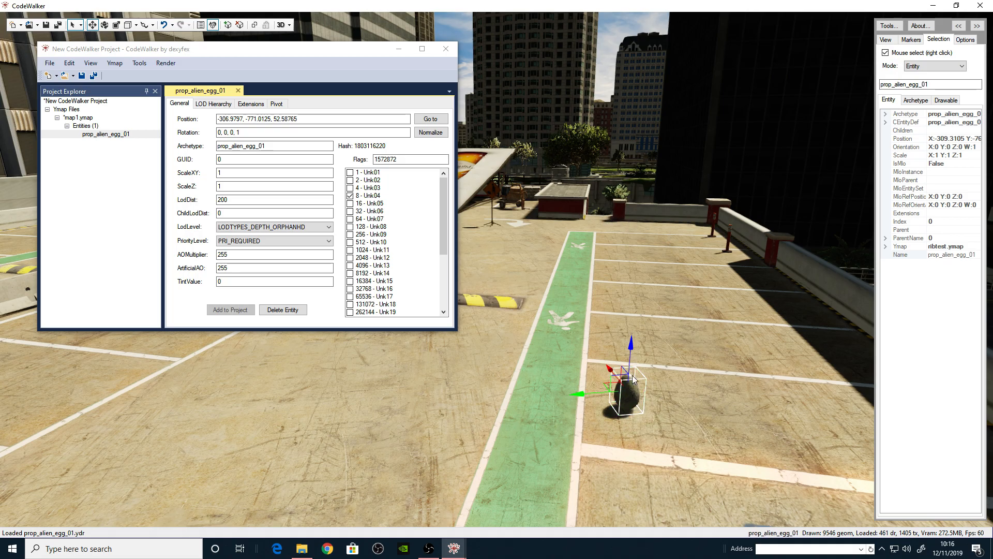
{"action": "left_click_drag", "start_coordinate": [628, 357], "coordinate": [650, 260]}
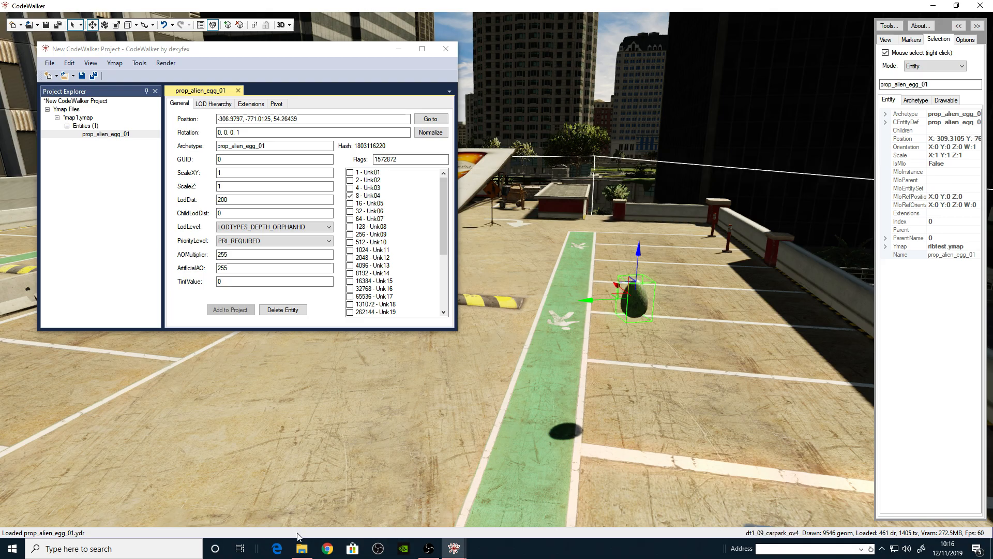
- Copy the prop name prop_cctv_cont_02 from the prop office text file on the desktop
{"action": "left_click", "coordinate": [933, 5]}
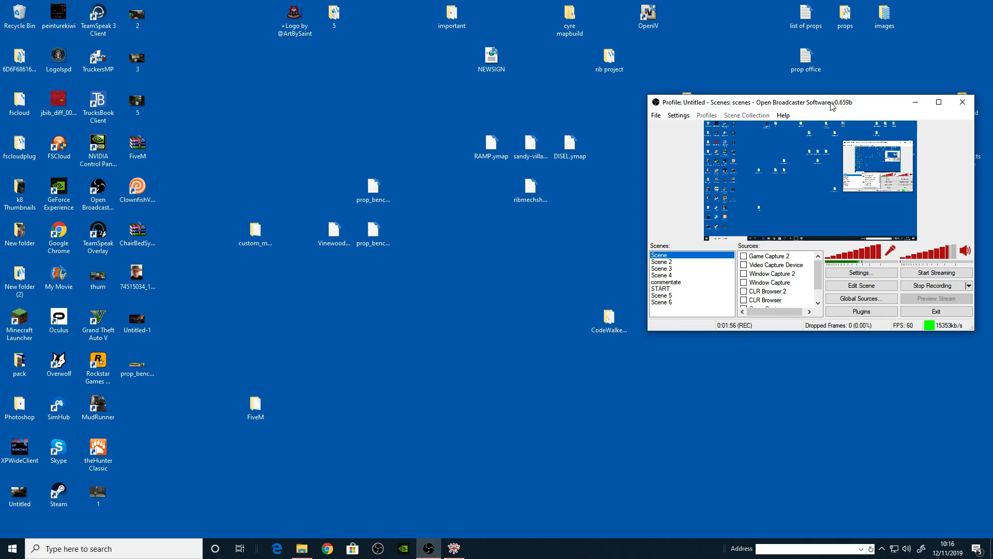
{"action": "double_click", "coordinate": [806, 57]}
{"action": "scroll", "coordinate": [525, 236], "scroll_direction": "down", "scroll_amount": 20}
{"action": "scroll", "coordinate": [496, 238], "scroll_direction": "up", "scroll_amount": 20}
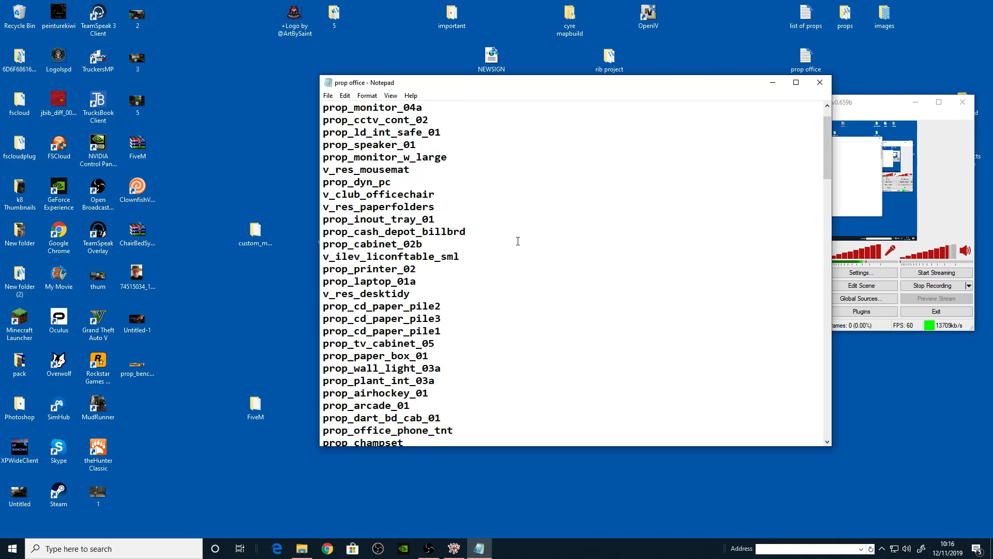
{"action": "scroll", "coordinate": [518, 241], "scroll_direction": "up", "scroll_amount": 1}
{"action": "left_click_drag", "start_coordinate": [436, 152], "coordinate": [275, 156]}
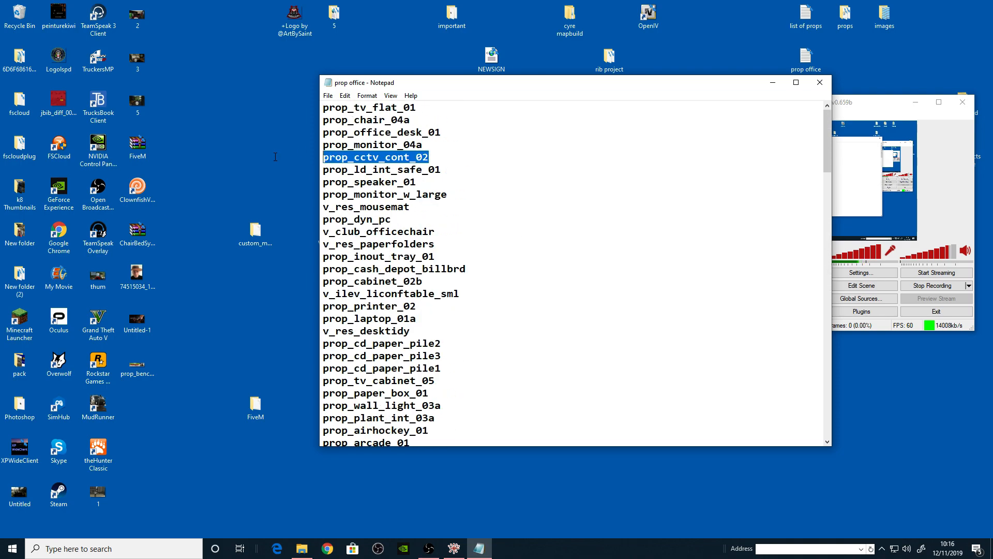
{"action": "right_click", "coordinate": [362, 150]}
{"action": "left_click", "coordinate": [394, 185]}
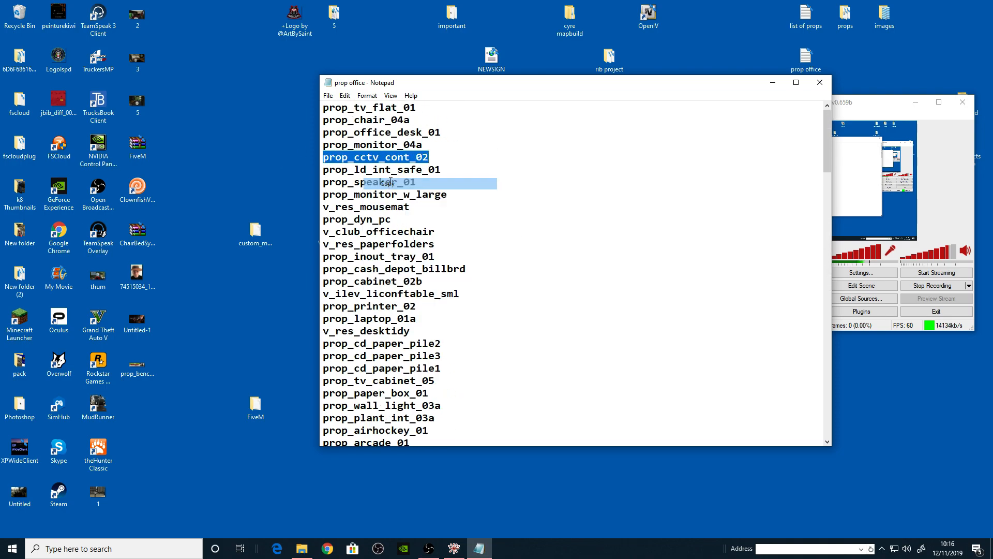
{"action": "left_click", "coordinate": [773, 84]}
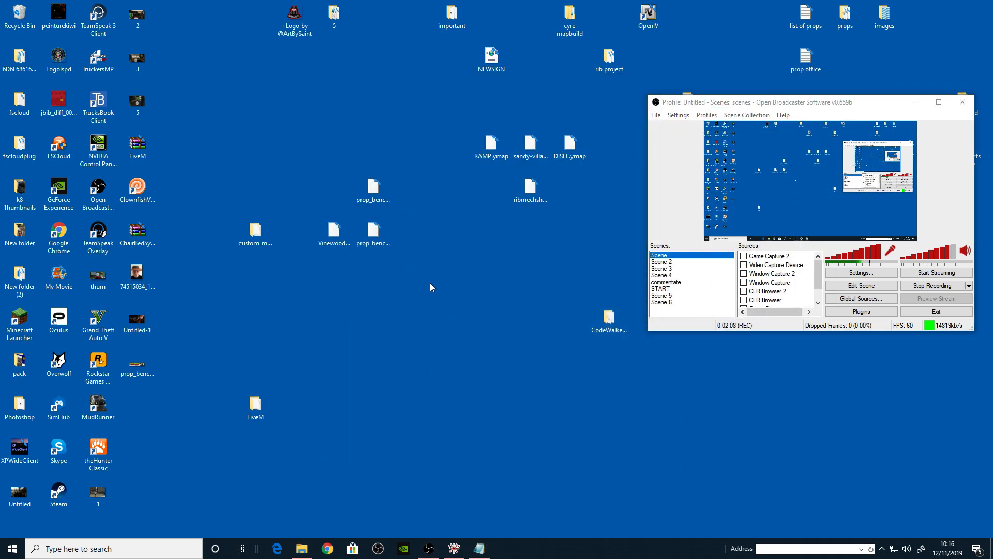
- Switch back to CodeWalker and replace the egg entity's archetype with prop_cctv_cont_02
{"action": "left_click", "coordinate": [454, 550]}
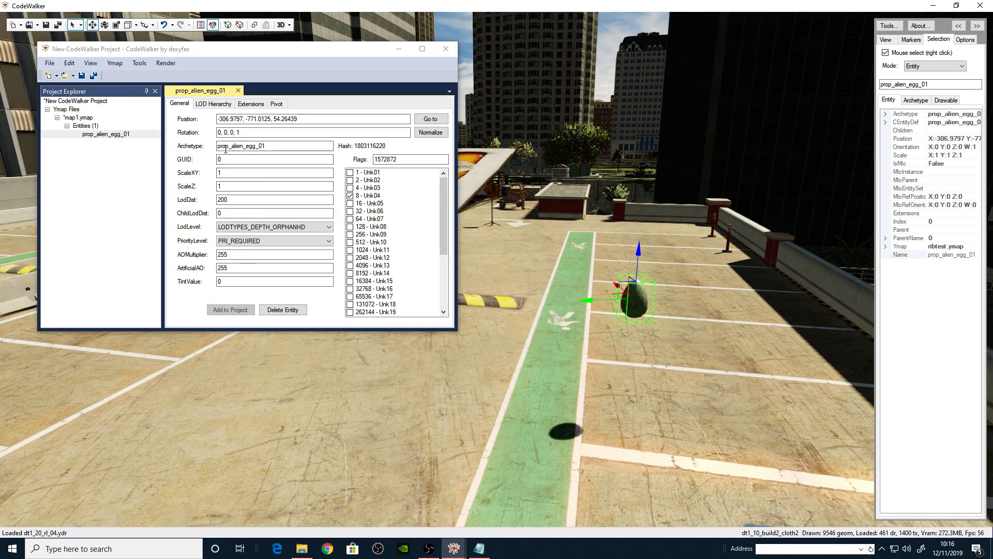
{"action": "left_click", "coordinate": [299, 149]}
{"action": "right_click", "coordinate": [236, 147]}
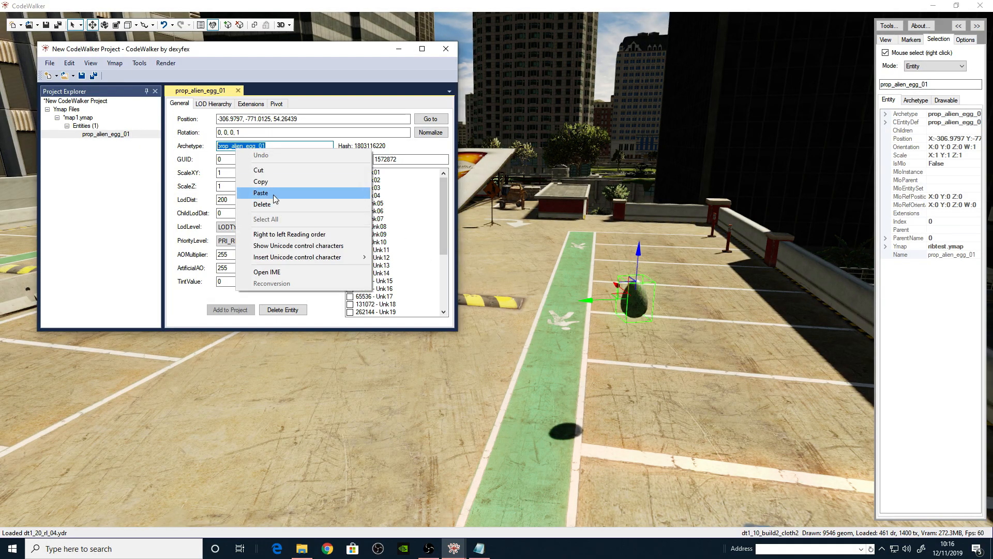
{"action": "left_click", "coordinate": [254, 193]}
- Move the CCTV controller down onto the open car park floor, at about -306.98, -766.00, 52.32
{"action": "left_click", "coordinate": [395, 51]}
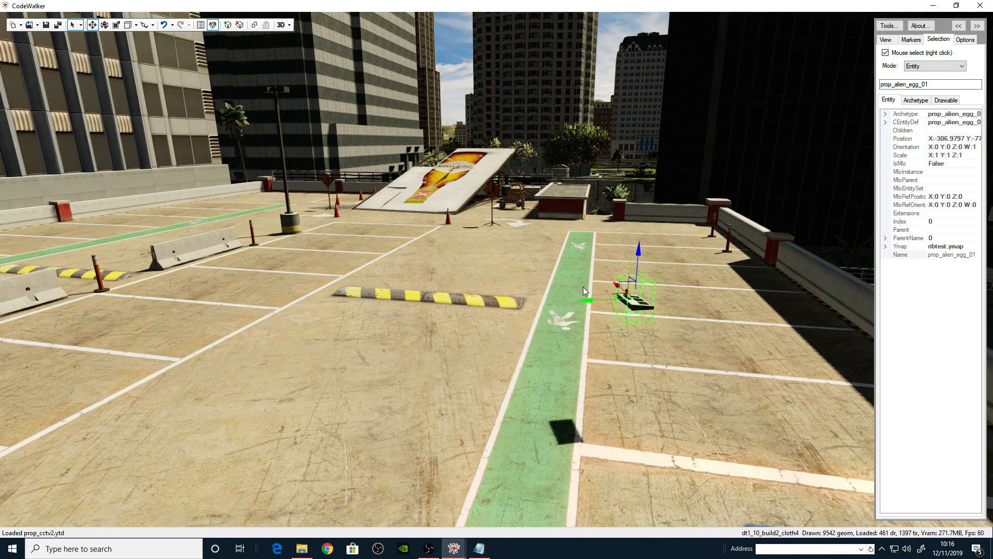
{"action": "left_click_drag", "start_coordinate": [610, 301], "coordinate": [286, 316]}
{"action": "left_click_drag", "start_coordinate": [312, 278], "coordinate": [365, 400]}
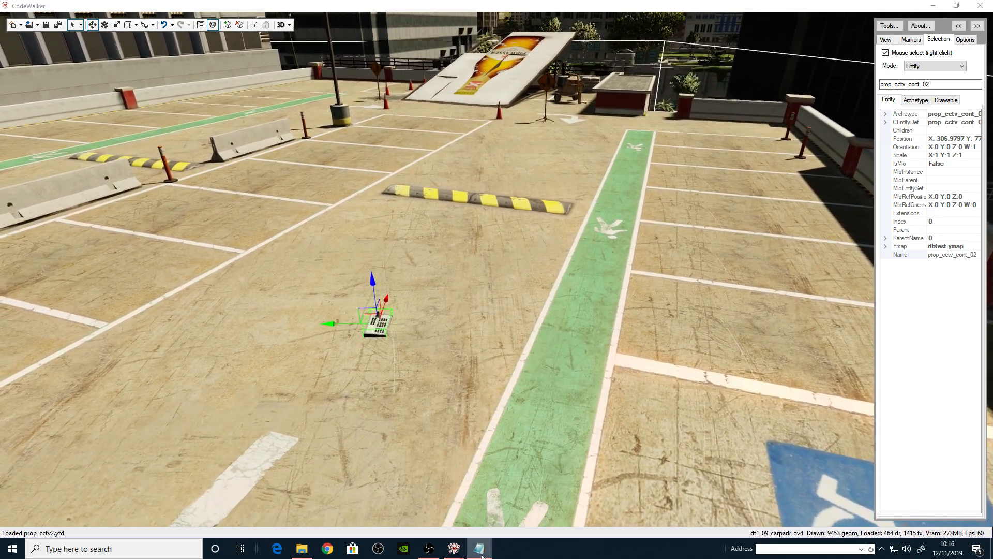
- Copy the prop name prop_ld_int_safe_01 from the prop office text file in Notepad
{"action": "left_click", "coordinate": [479, 549]}
{"action": "left_click", "coordinate": [444, 170]}
{"action": "left_click_drag", "start_coordinate": [445, 170], "coordinate": [323, 170]}
{"action": "right_click", "coordinate": [389, 171]}
{"action": "left_click", "coordinate": [409, 207]}
{"action": "left_click", "coordinate": [268, 187]}
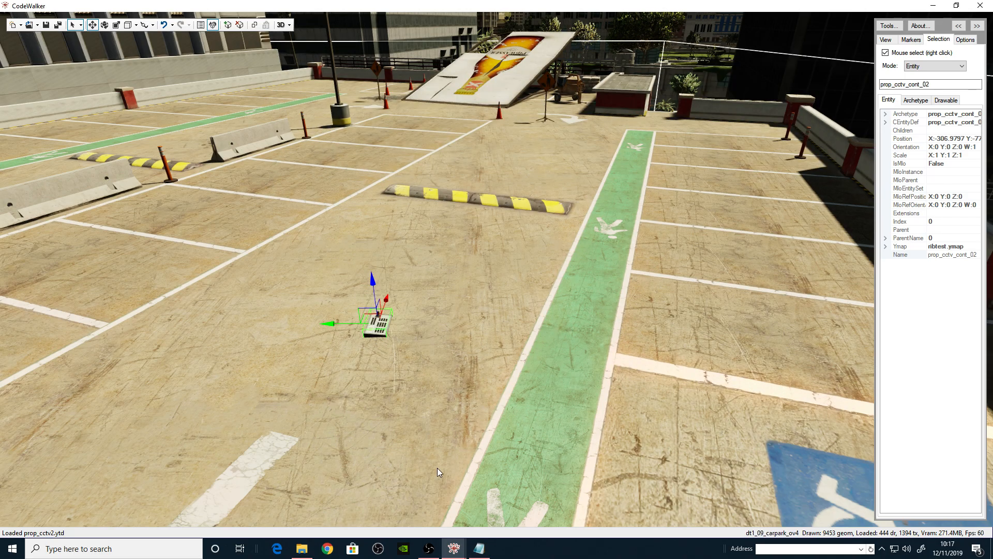
- Bring back the CodeWalker project window and add a second entity to the ymap
{"action": "mouse_move", "coordinate": [457, 548]}
{"action": "left_click", "coordinate": [515, 501]}
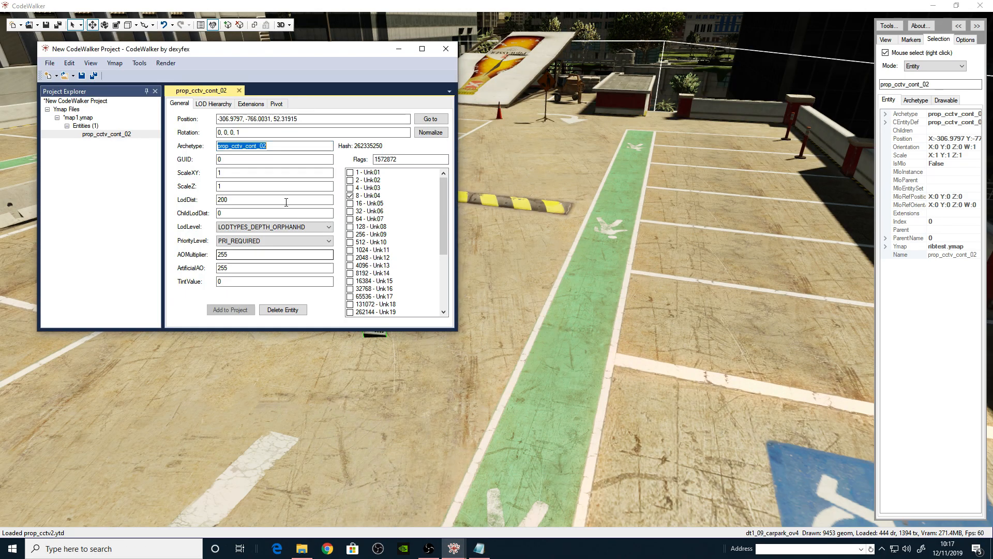
{"action": "left_click", "coordinate": [49, 63]}
{"action": "left_click", "coordinate": [117, 63]}
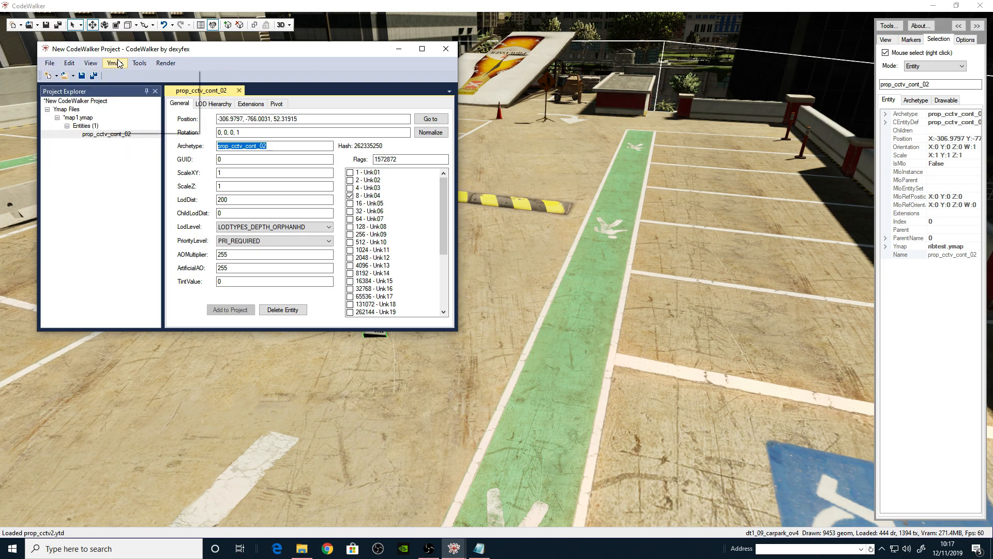
{"action": "left_click", "coordinate": [116, 62]}
{"action": "left_click", "coordinate": [145, 89]}
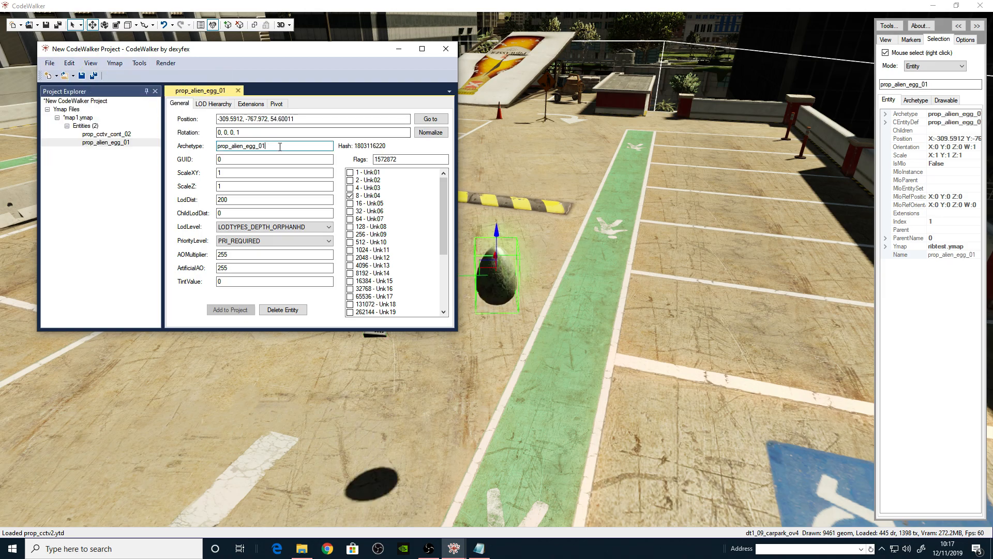
- Set the new entity's archetype to prop_ld_int_safe_01 and minimise the project window
{"action": "right_click", "coordinate": [261, 147]}
{"action": "left_click", "coordinate": [311, 191]}
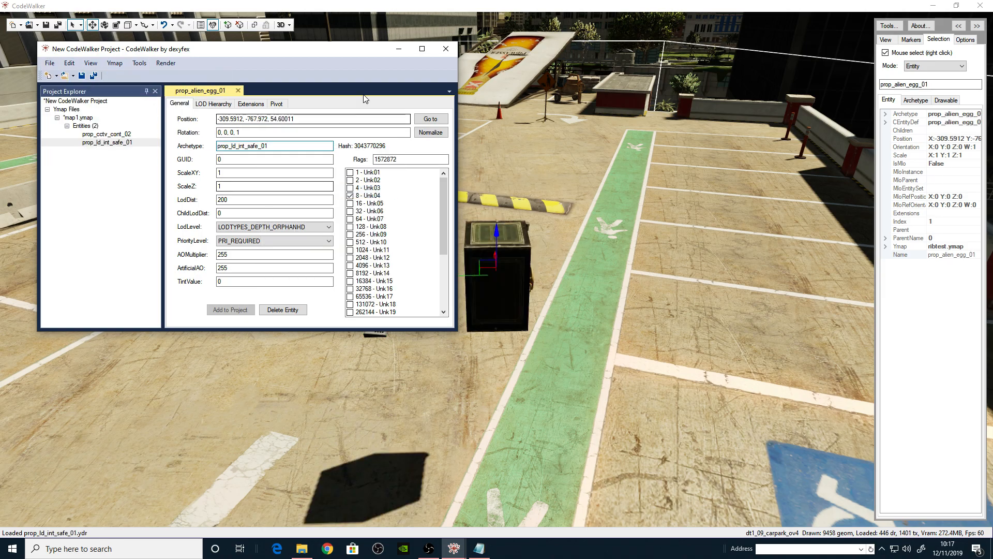
{"action": "left_click", "coordinate": [396, 50]}
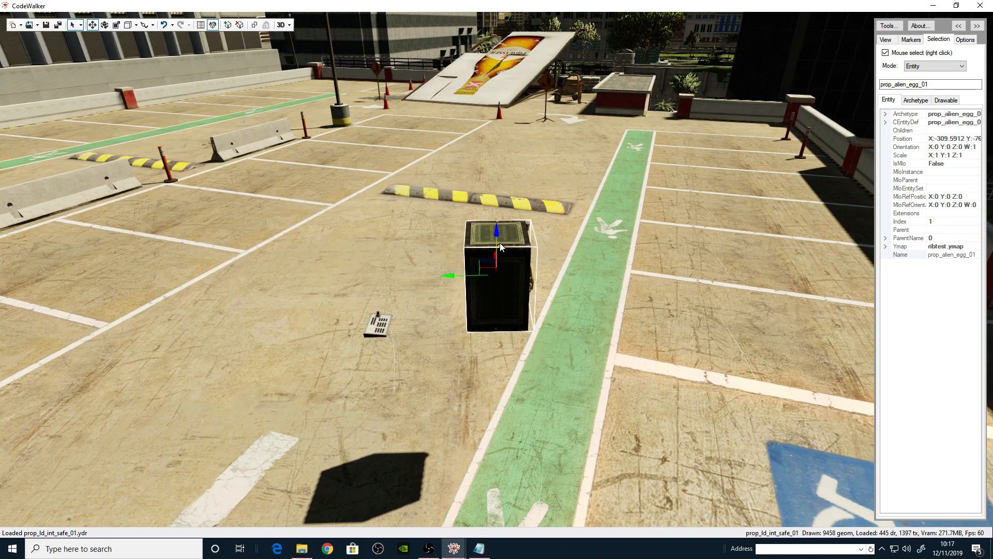
- Move the safe down to the ground beside the CCTV controller, at about -307.18, -764.98, 52.69
{"action": "left_click_drag", "start_coordinate": [498, 241], "coordinate": [507, 389]}
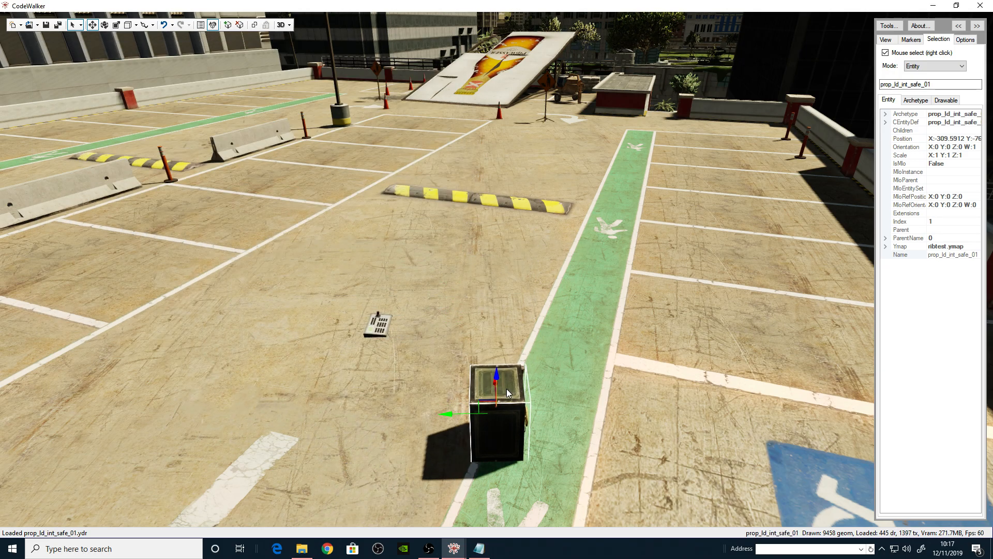
{"action": "left_click_drag", "start_coordinate": [451, 414], "coordinate": [212, 381]}
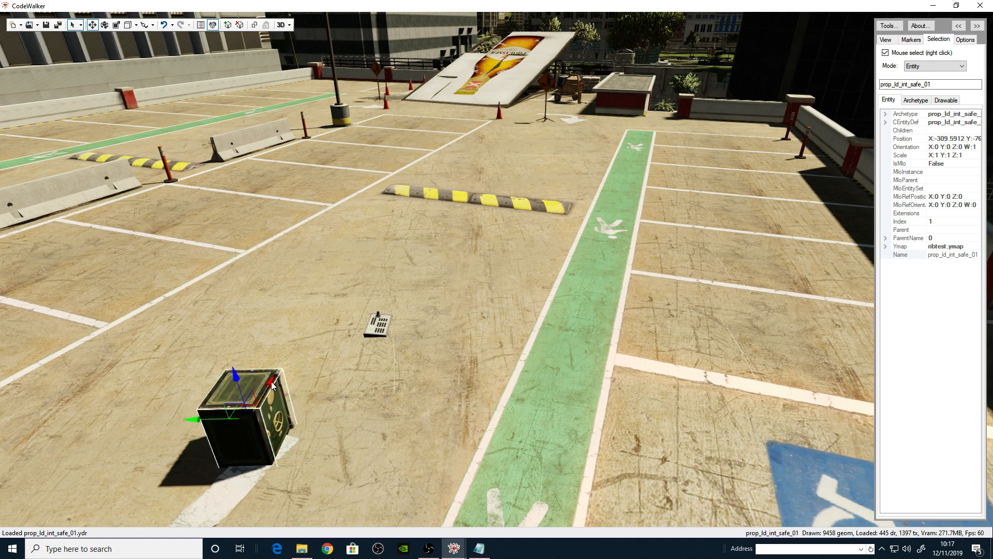
{"action": "left_click_drag", "start_coordinate": [270, 391], "coordinate": [326, 291]}
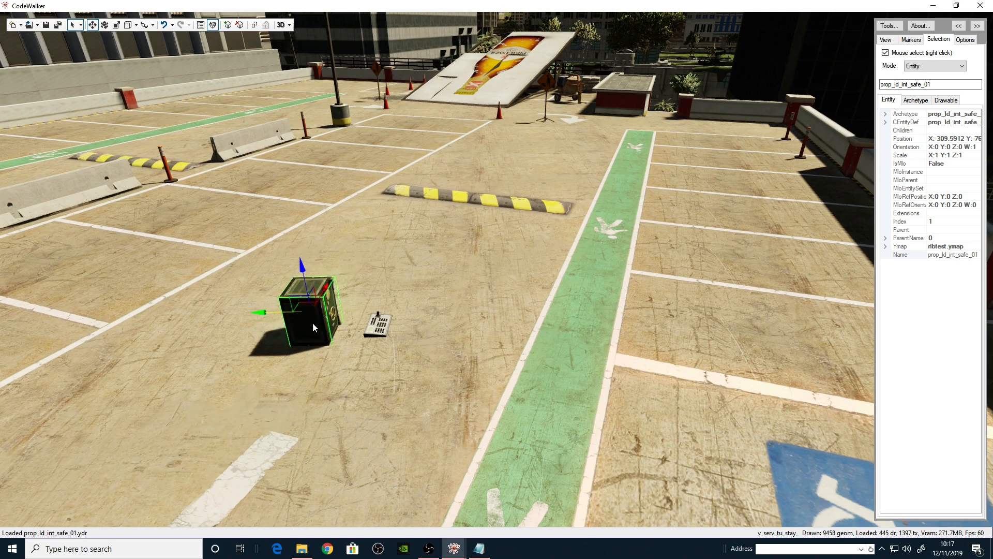
- Bring back the project window, add a third entity to map1.ymap and select its archetype name for replacement
{"action": "mouse_move", "coordinate": [483, 281]}
{"action": "left_mouse_down"}
{"action": "mouse_move", "coordinate": [456, 265]}
{"action": "mouse_move", "coordinate": [482, 266]}
{"action": "left_mouse_up"}
{"action": "left_click_drag", "start_coordinate": [650, 172], "coordinate": [580, 268]}
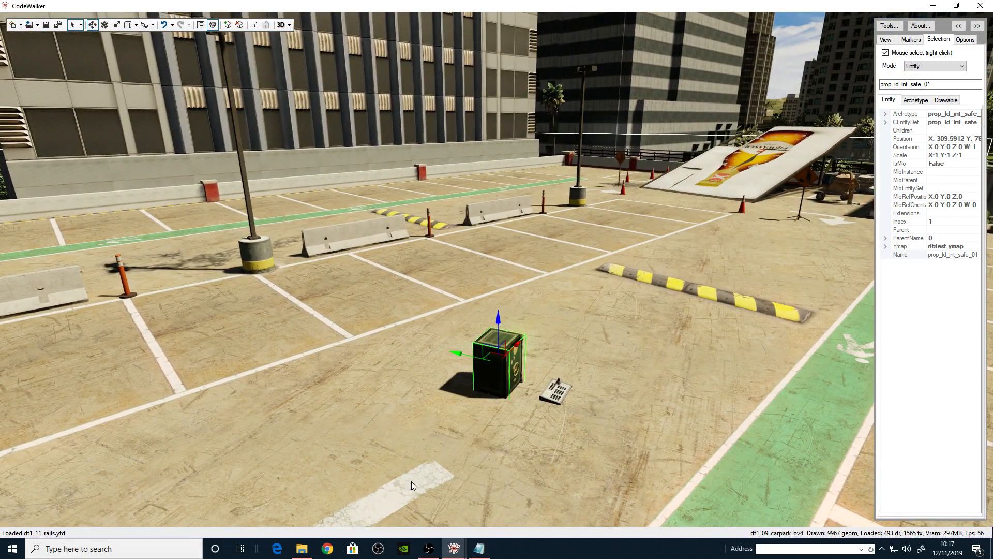
{"action": "mouse_move", "coordinate": [454, 548]}
{"action": "left_click", "coordinate": [505, 498]}
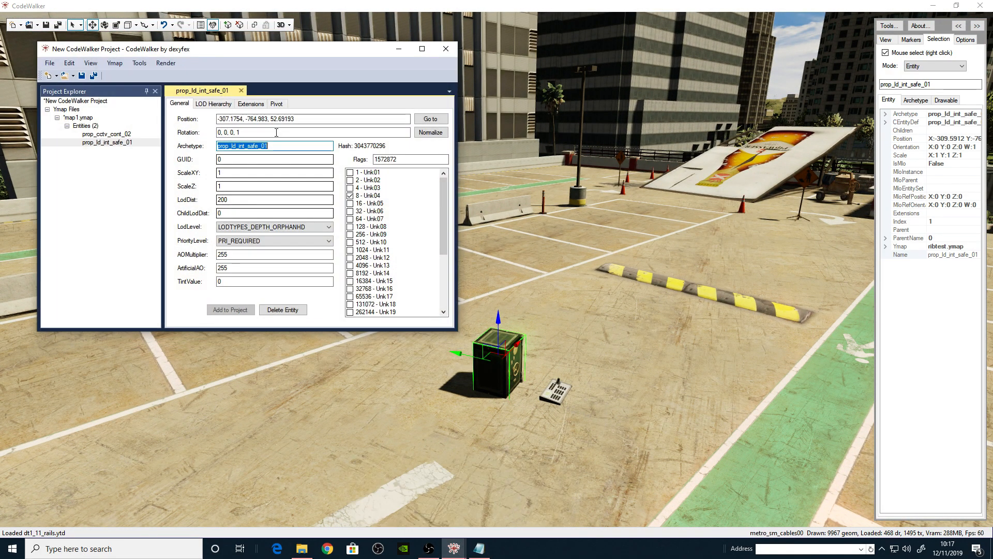
{"action": "left_click", "coordinate": [115, 63]}
{"action": "left_click", "coordinate": [130, 86]}
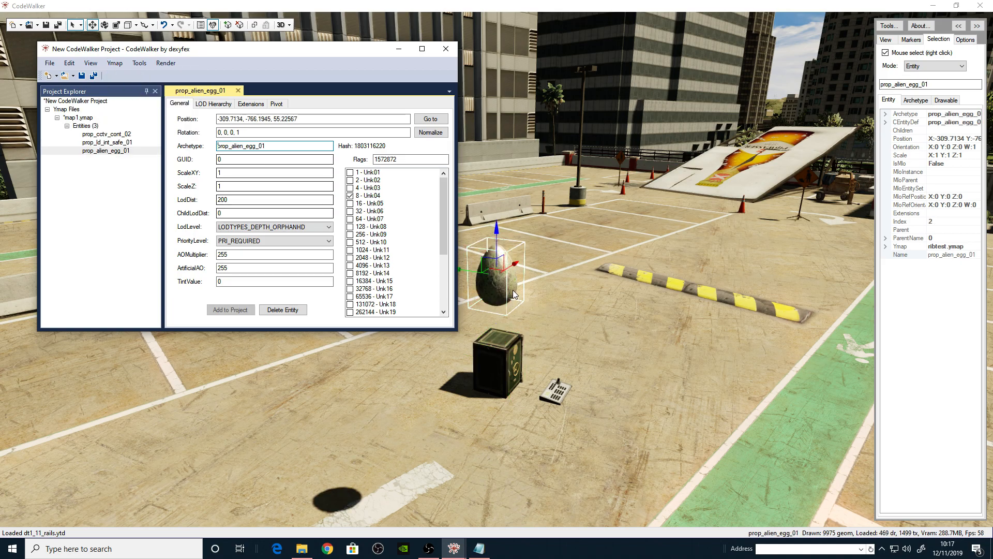
{"action": "double_click", "coordinate": [236, 145]}
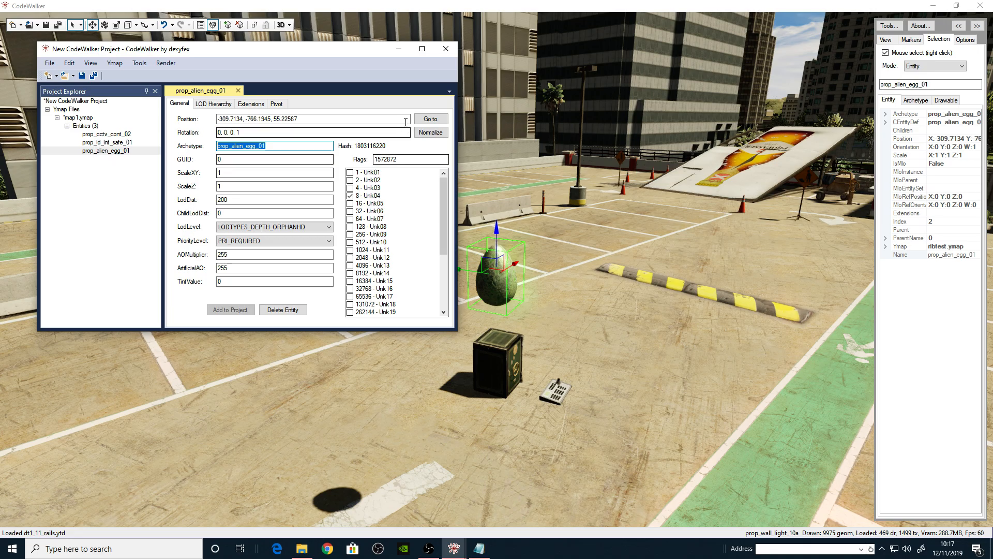
- Open the existing sandy-villa.ymap from the FiveM stream folder in the current project
{"action": "left_click", "coordinate": [49, 64]}
{"action": "left_click", "coordinate": [51, 64]}
{"action": "left_click", "coordinate": [51, 64]}
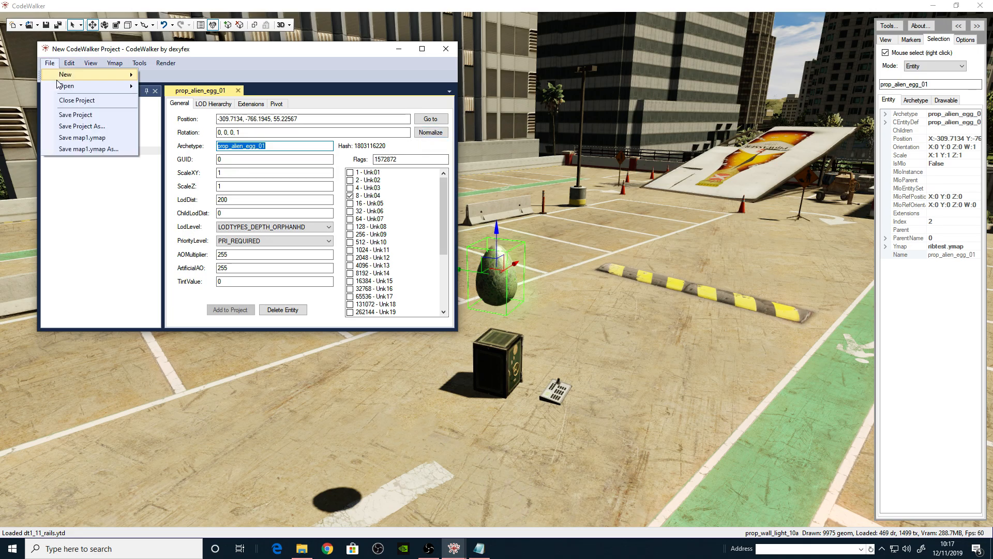
{"action": "mouse_move", "coordinate": [73, 88]}
{"action": "left_click", "coordinate": [175, 103]}
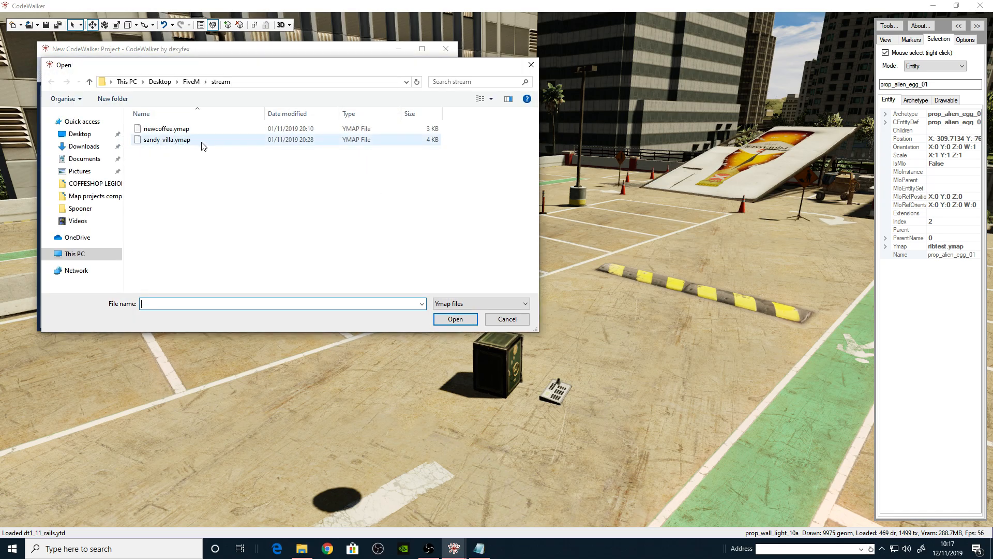
{"action": "left_click", "coordinate": [201, 141]}
{"action": "left_click", "coordinate": [446, 321]}
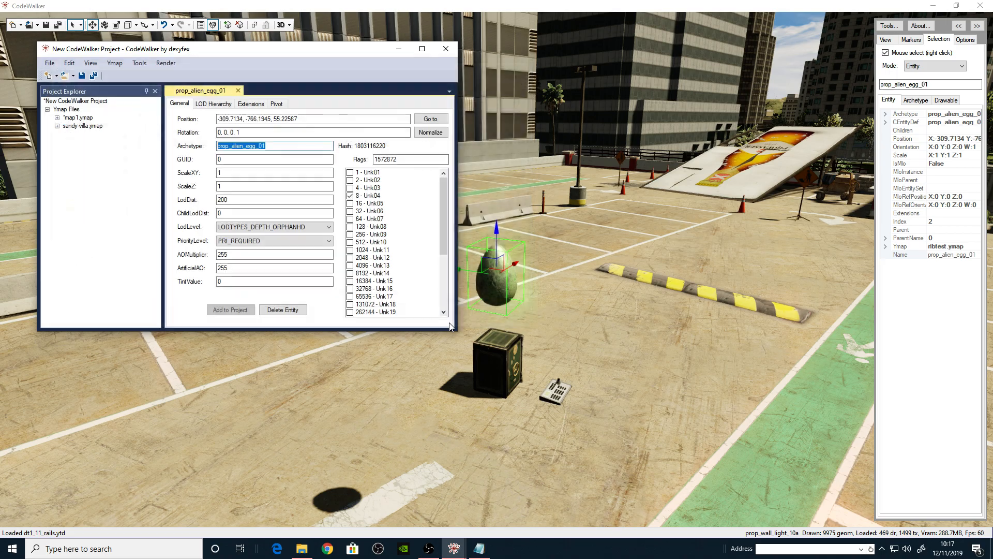
- Expand the sandy-villa.ymap entities, go to a prop_huge_display_02 entity in the world and minimise the project window
{"action": "left_click", "coordinate": [69, 126]}
{"action": "double_click", "coordinate": [72, 134]}
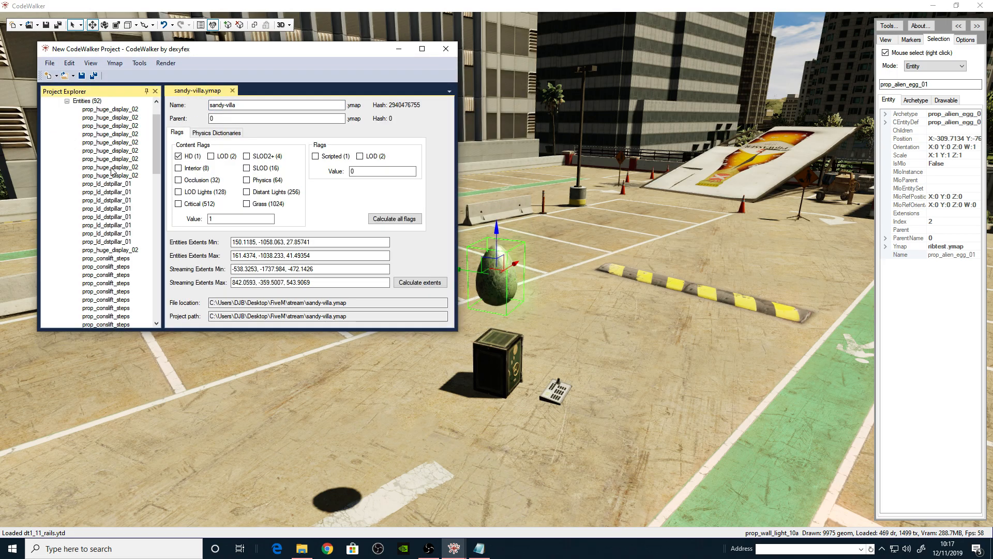
{"action": "left_click", "coordinate": [109, 176]}
{"action": "left_click", "coordinate": [430, 118]}
{"action": "left_click", "coordinate": [398, 50]}
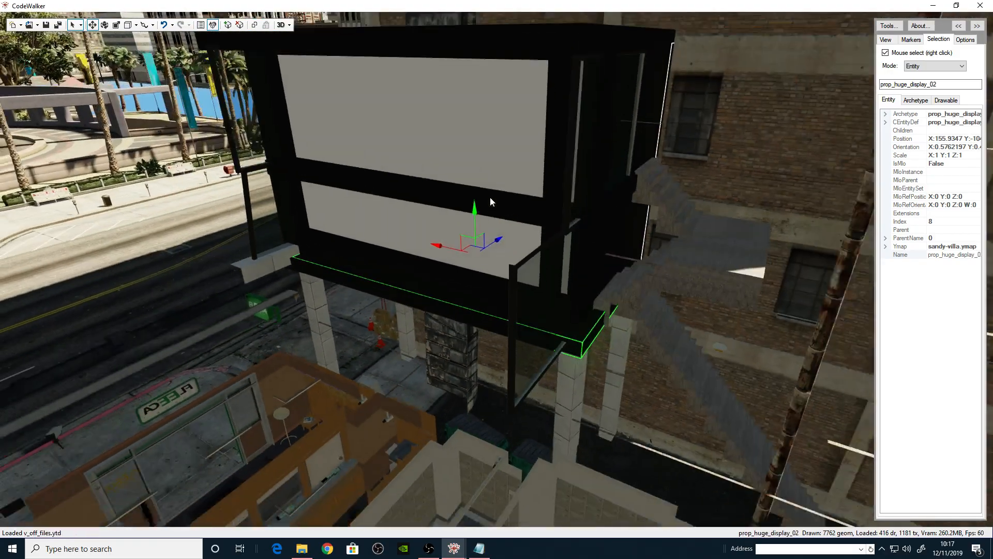
- Select another prop_huge_display_02 piece of the custom building and inspect the structure from the street, keeping the move widget active
{"action": "right_click", "coordinate": [489, 197]}
{"action": "left_click_drag", "start_coordinate": [490, 197], "coordinate": [467, 257]}
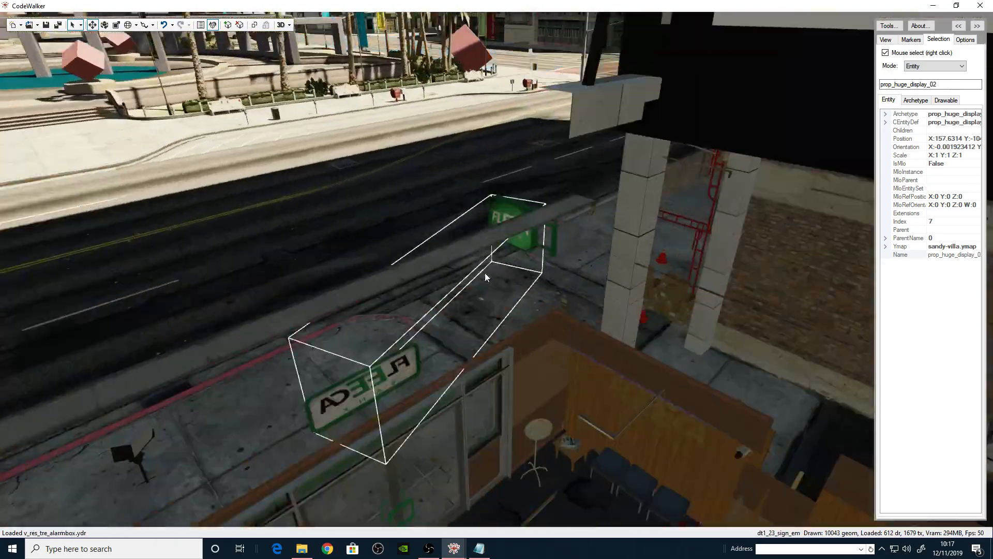
{"action": "left_click_drag", "start_coordinate": [485, 273], "coordinate": [732, 241]}
{"action": "key", "text": "w"}
{"action": "key", "text": "e"}
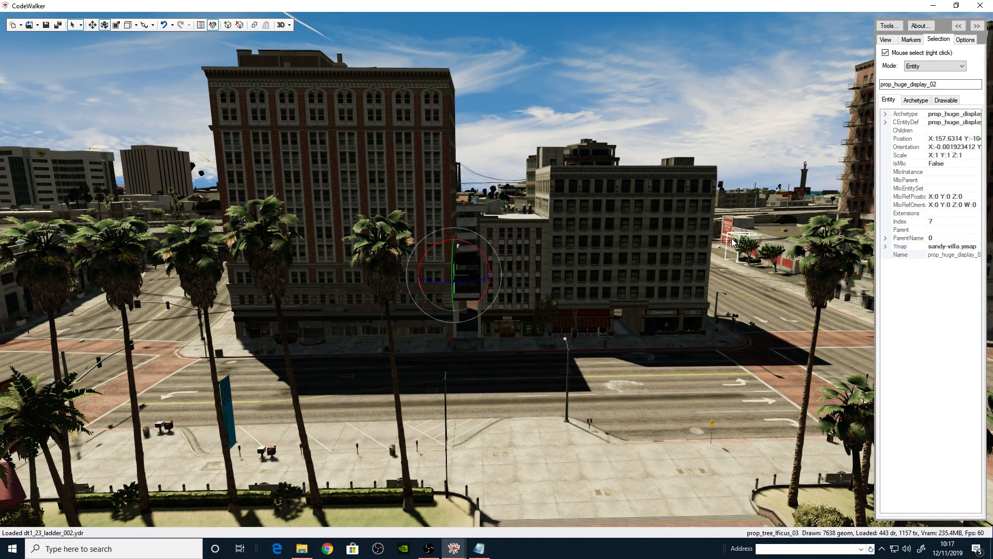
{"action": "left_click", "coordinate": [97, 22]}
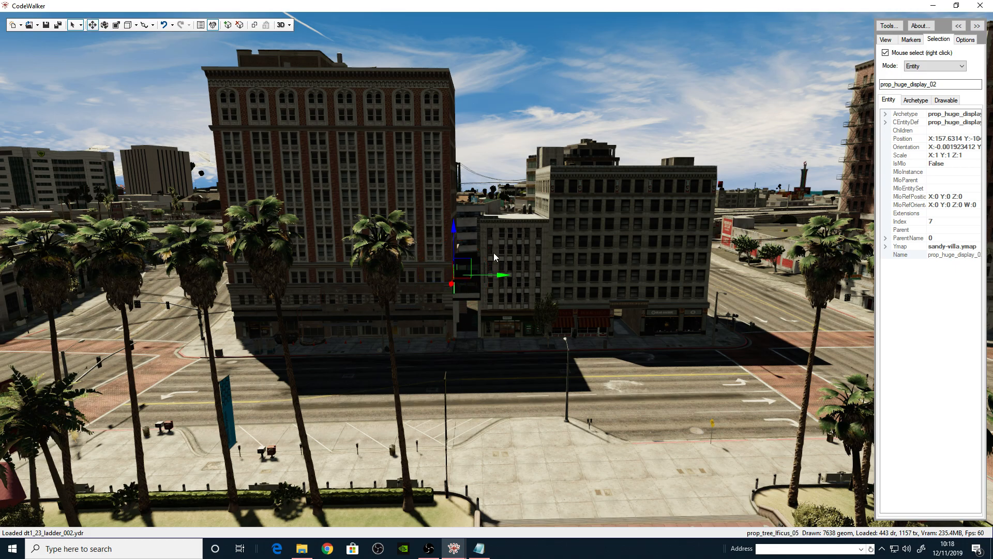
{"action": "key", "text": "w"}
{"action": "left_click_drag", "start_coordinate": [496, 246], "coordinate": [446, 268]}
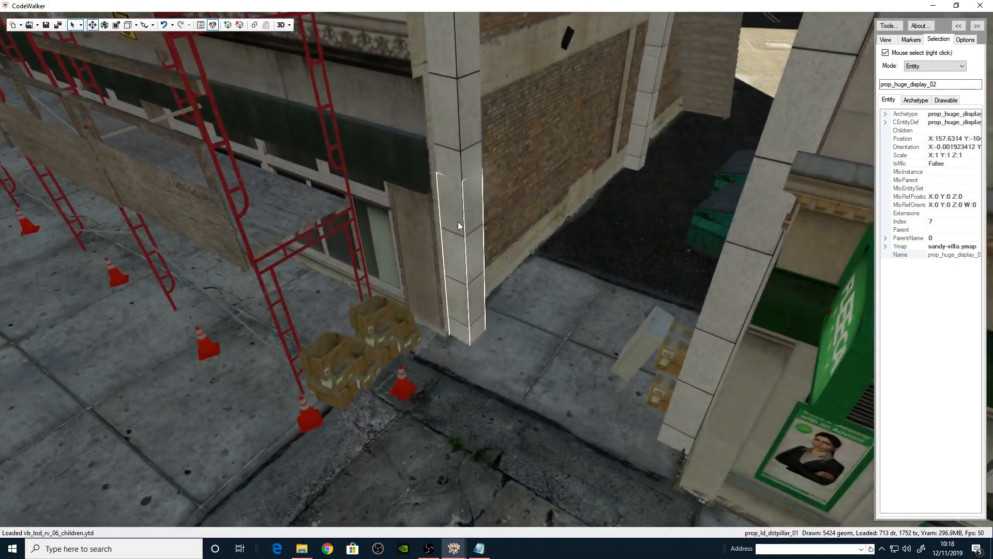
- Select the pillar prop_ld_dstpillar_01 beneath the custom building and copy its name
{"action": "right_click", "coordinate": [457, 226]}
{"action": "left_click_drag", "start_coordinate": [519, 323], "coordinate": [505, 305]}
{"action": "scroll", "coordinate": [507, 308], "scroll_direction": "down", "scroll_amount": 5}
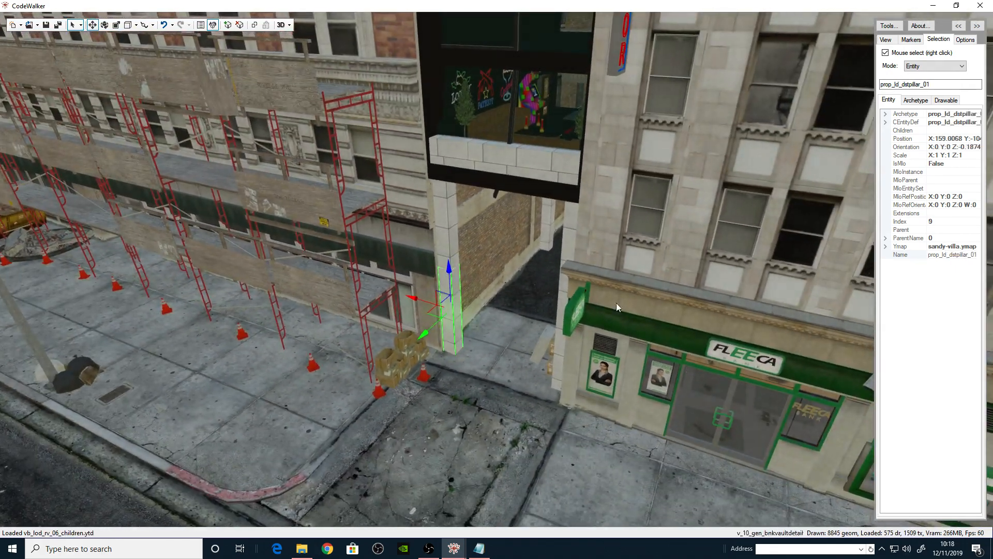
{"action": "right_click", "coordinate": [900, 88]}
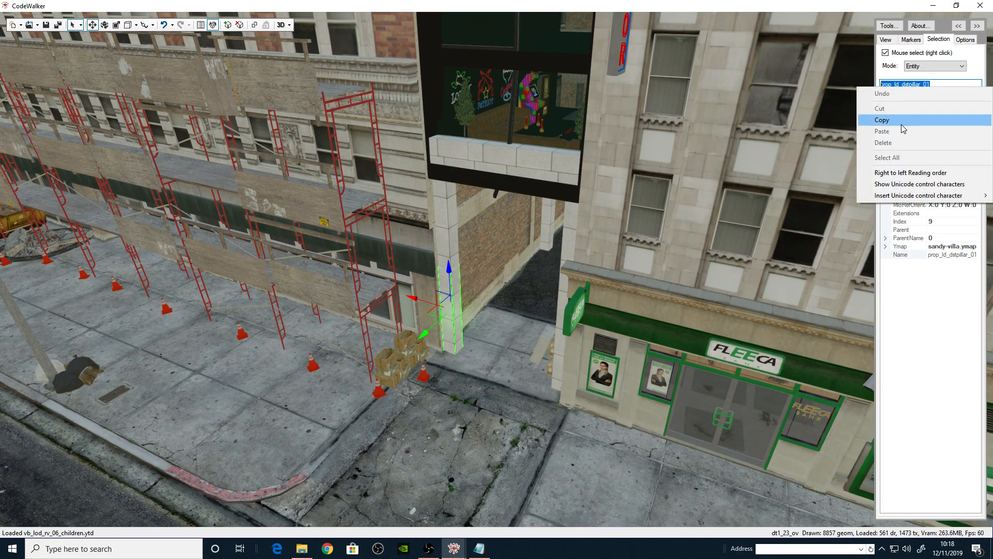
{"action": "left_click", "coordinate": [907, 120]}
- Bring back the project window, go to the prop_cctv_cont_02 entity of map1.ymap and minimise the window
{"action": "left_click", "coordinate": [461, 554]}
{"action": "left_click", "coordinate": [479, 550]}
{"action": "left_click", "coordinate": [479, 549]}
{"action": "left_click", "coordinate": [459, 549]}
{"action": "left_click", "coordinate": [476, 528]}
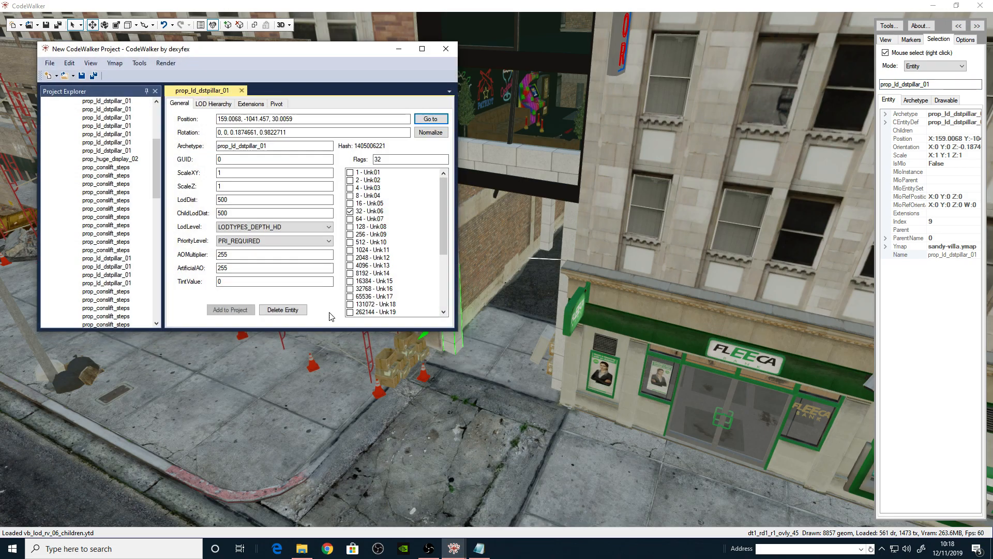
{"action": "left_click_drag", "start_coordinate": [157, 151], "coordinate": [112, 113]}
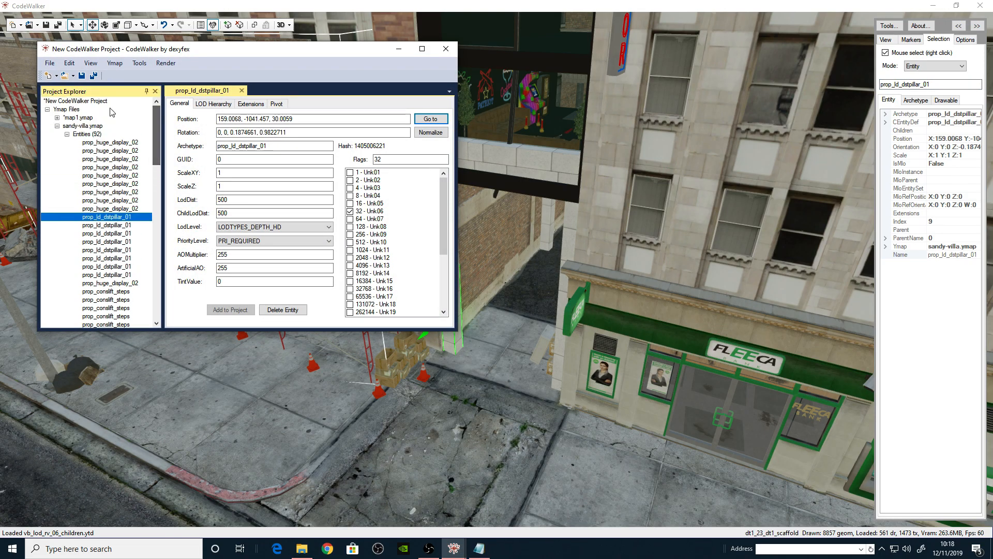
{"action": "left_click", "coordinate": [77, 118]}
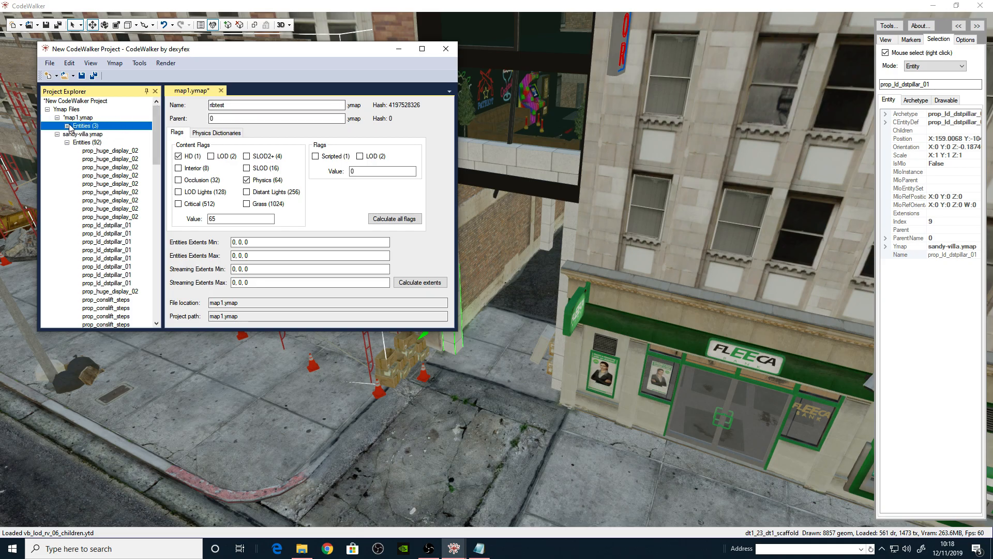
{"action": "left_click", "coordinate": [80, 134]}
{"action": "left_click", "coordinate": [444, 122]}
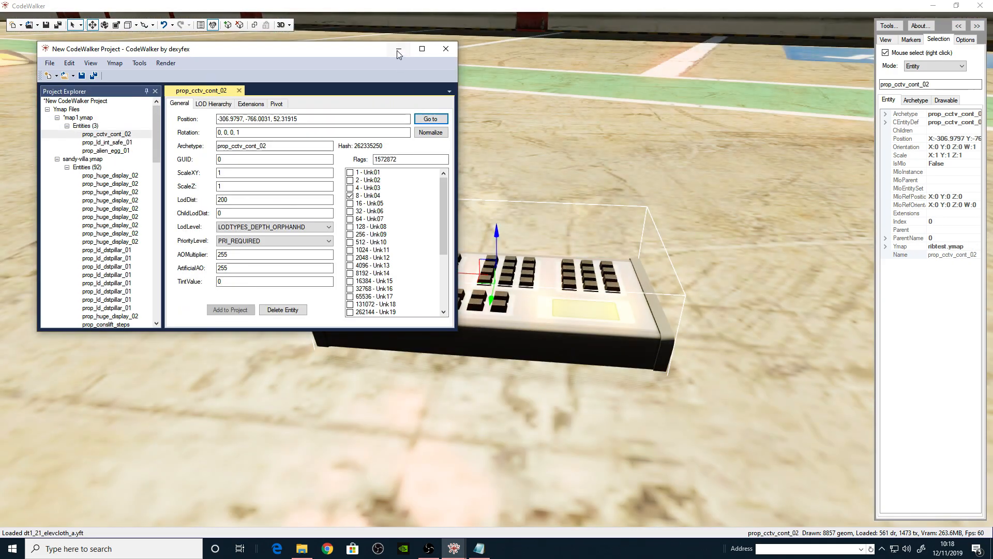
{"action": "left_click", "coordinate": [398, 49]}
{"action": "scroll", "coordinate": [608, 144], "scroll_direction": "down", "scroll_amount": 5}
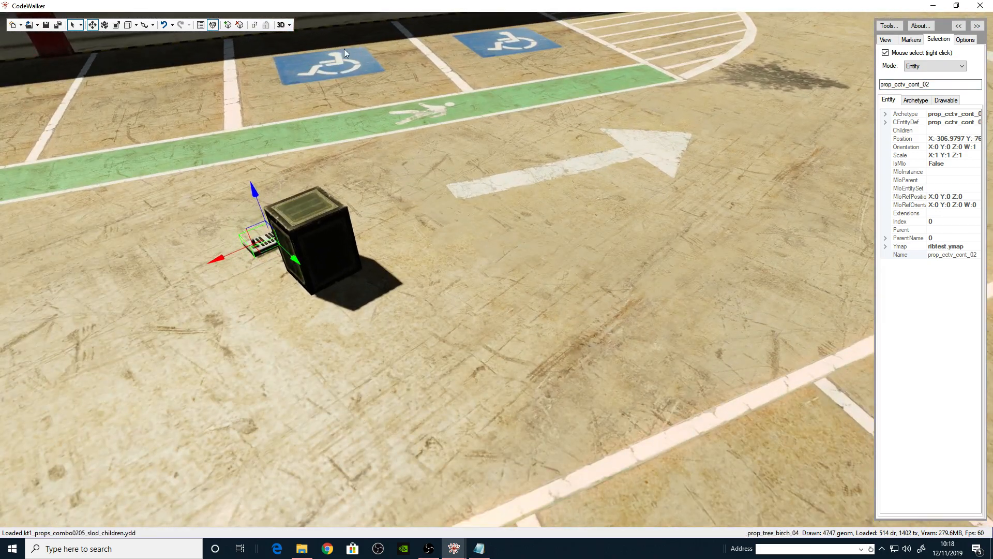
- Return to the custom building beside the Fleeca bank and add another new ymap to the project
{"action": "left_click_drag", "start_coordinate": [470, 159], "coordinate": [446, 259]}
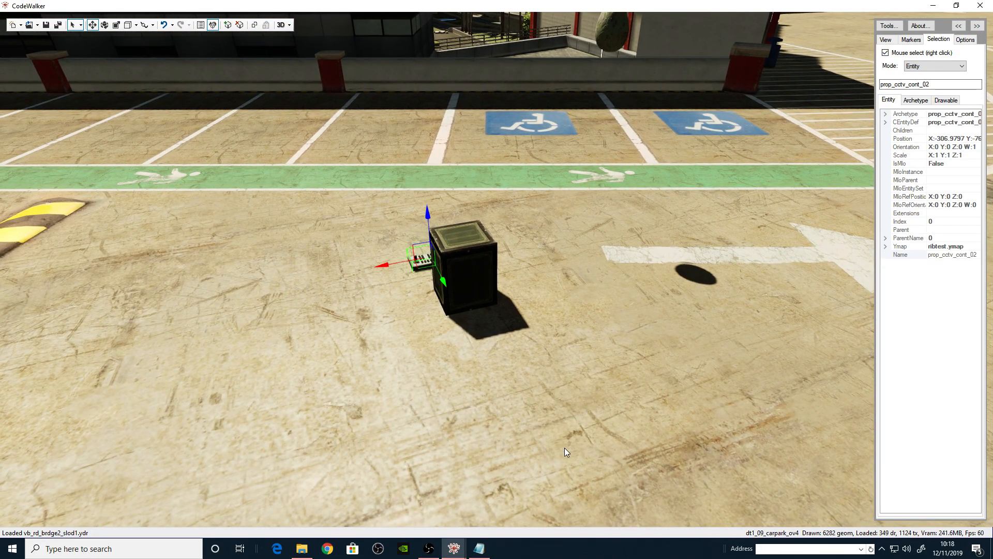
{"action": "left_click_drag", "start_coordinate": [615, 392], "coordinate": [375, 284]}
{"action": "key", "text": "w"}
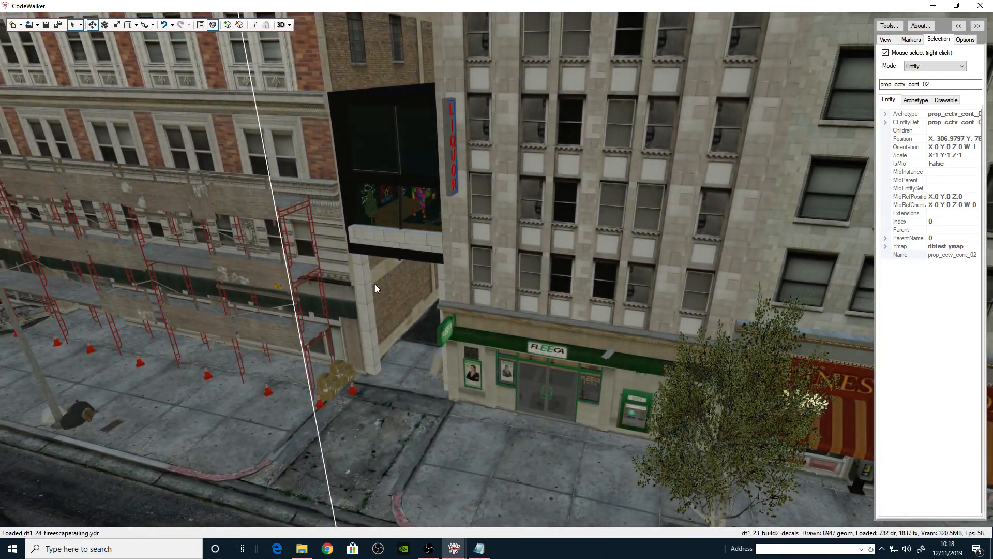
{"action": "left_click", "coordinate": [11, 25]}
{"action": "left_click", "coordinate": [81, 110]}
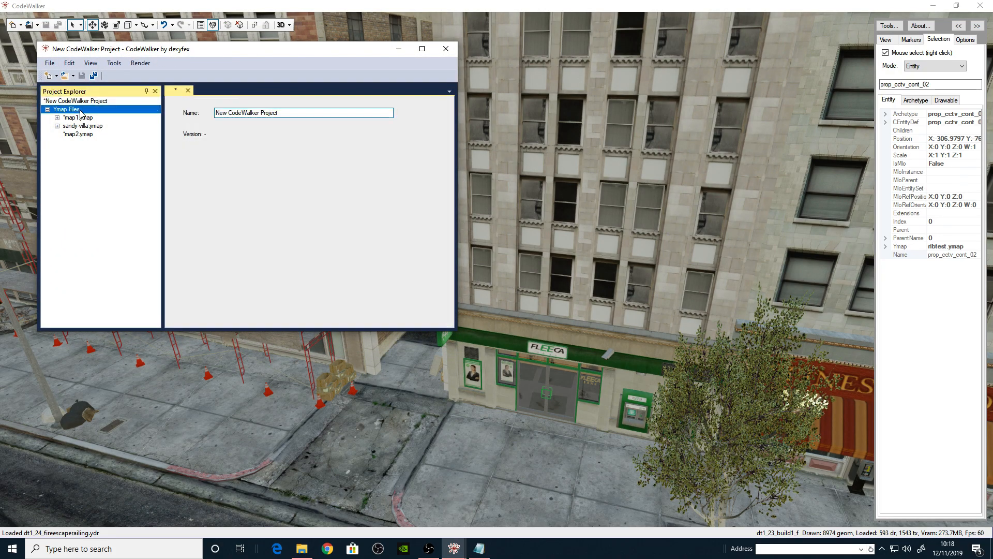
- Remove map1.ymap, sandy-villa.ymap and map2.ymap from the project
{"action": "left_click", "coordinate": [84, 121]}
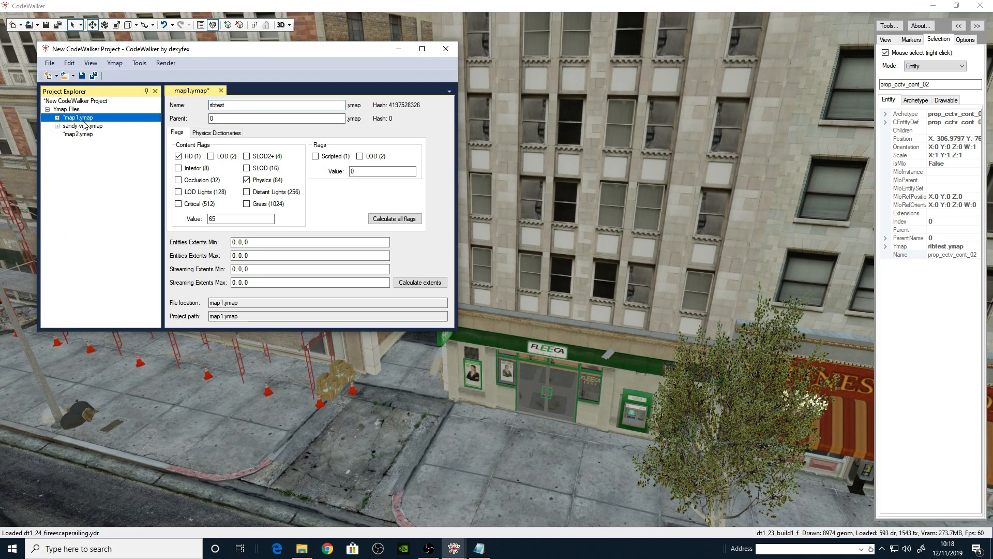
{"action": "left_click", "coordinate": [133, 130]}
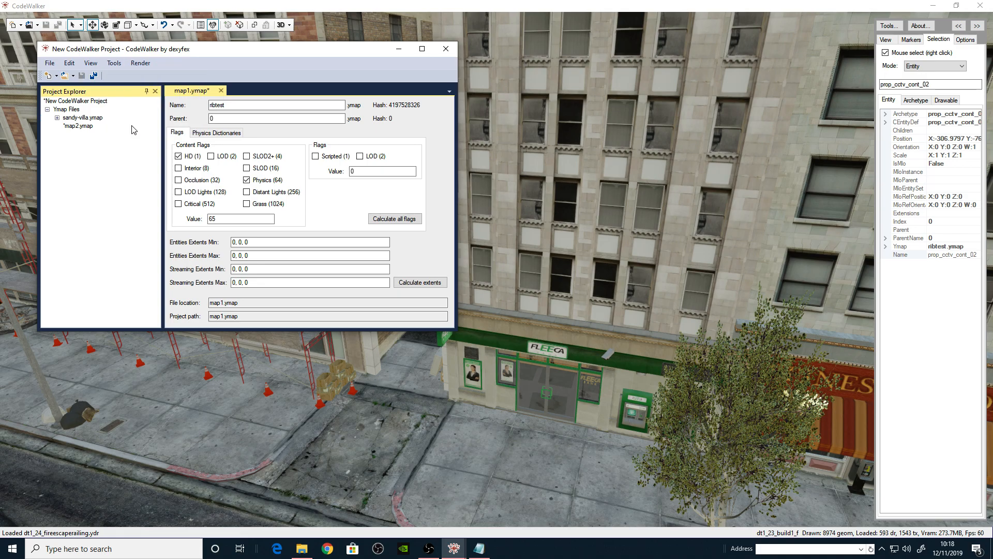
{"action": "left_click", "coordinate": [84, 119]}
{"action": "left_click", "coordinate": [114, 64]}
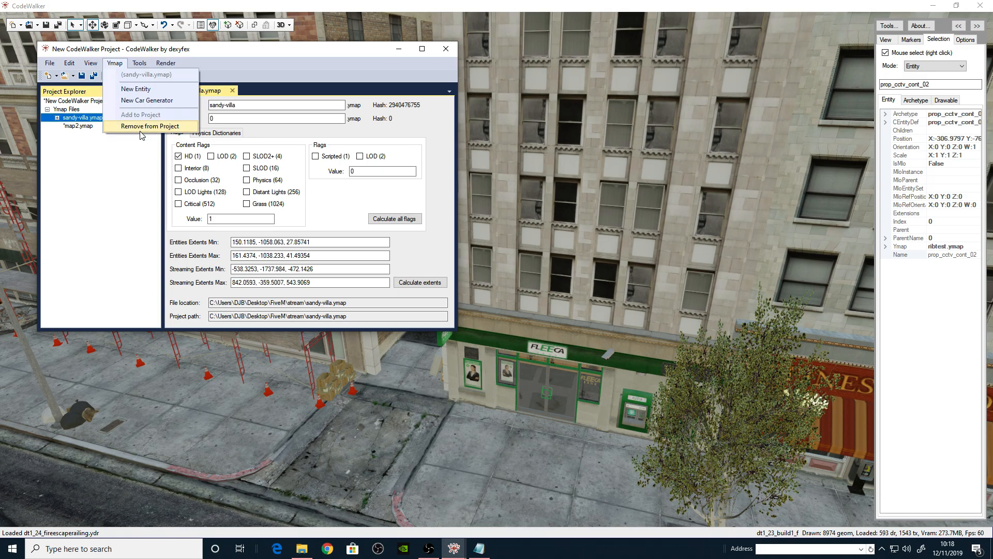
{"action": "left_click", "coordinate": [140, 129]}
{"action": "left_click", "coordinate": [78, 117]}
{"action": "left_click", "coordinate": [114, 64]}
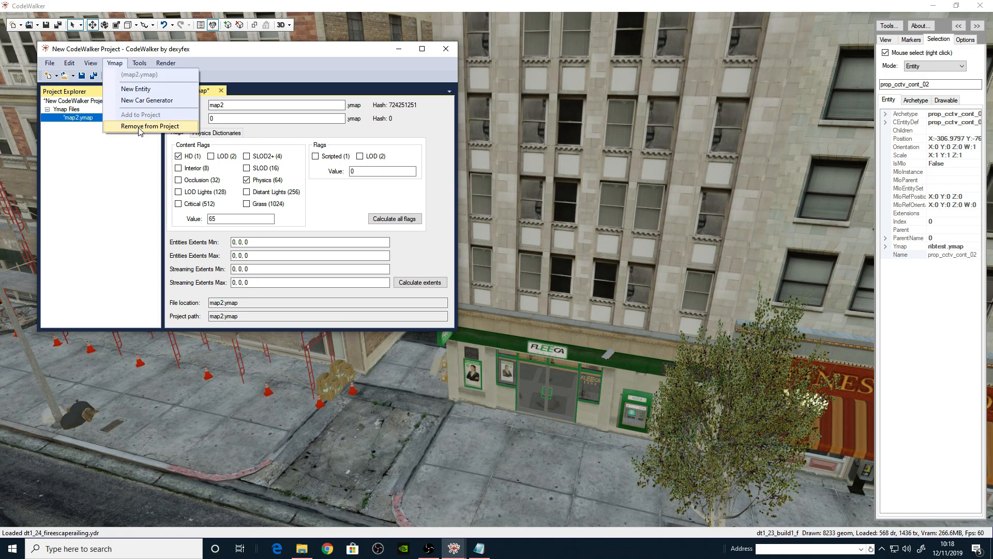
{"action": "left_click", "coordinate": [139, 128]}
- Create a new ymap in the emptied project and show its properties
{"action": "left_click", "coordinate": [91, 101]}
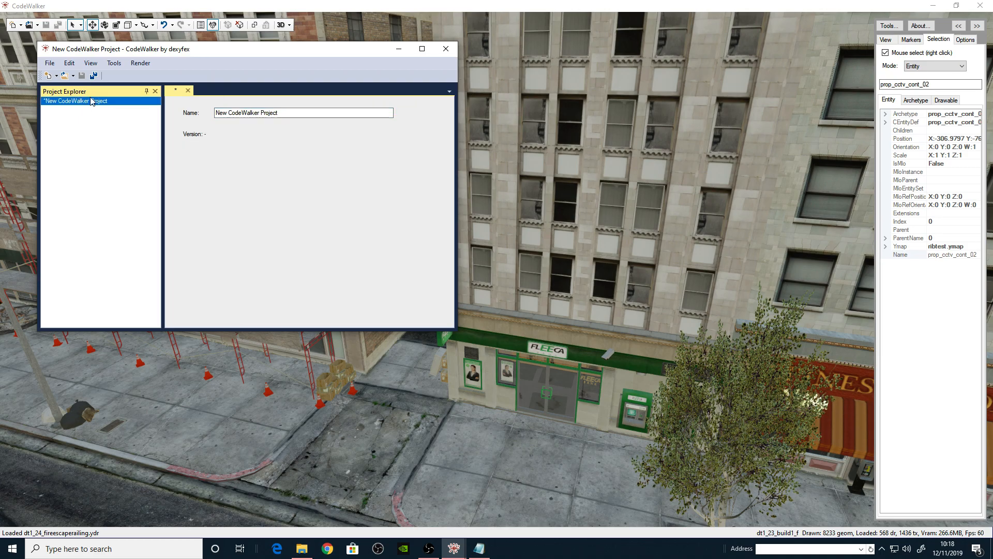
{"action": "left_click", "coordinate": [51, 62]}
{"action": "left_click", "coordinate": [50, 63]}
{"action": "left_click", "coordinate": [51, 64]}
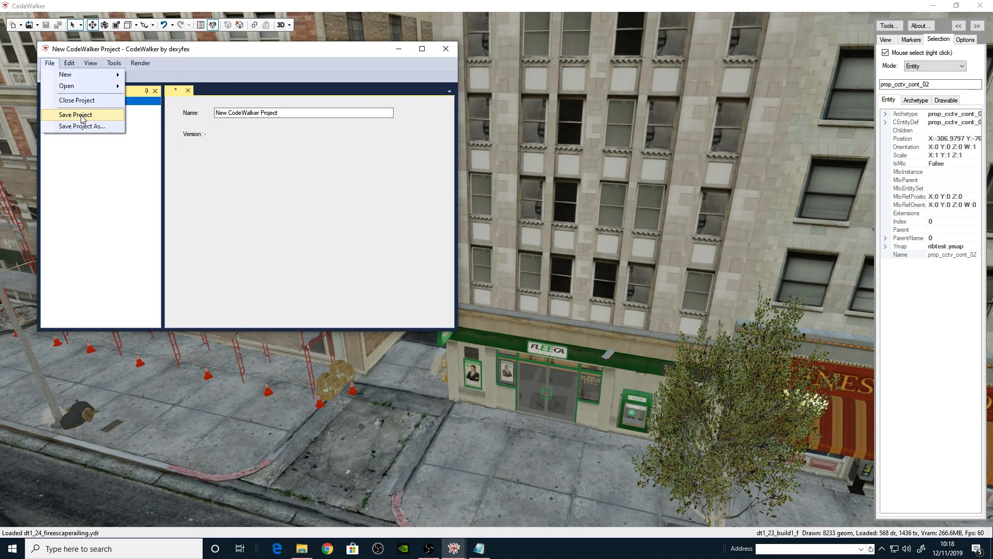
{"action": "mouse_move", "coordinate": [68, 75]}
{"action": "left_click", "coordinate": [158, 89]}
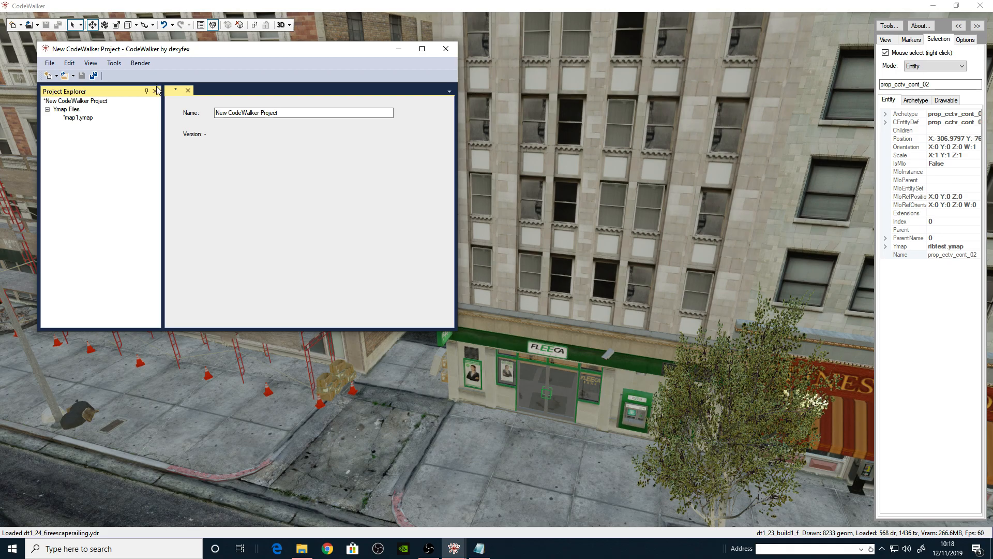
{"action": "left_click", "coordinate": [82, 119]}
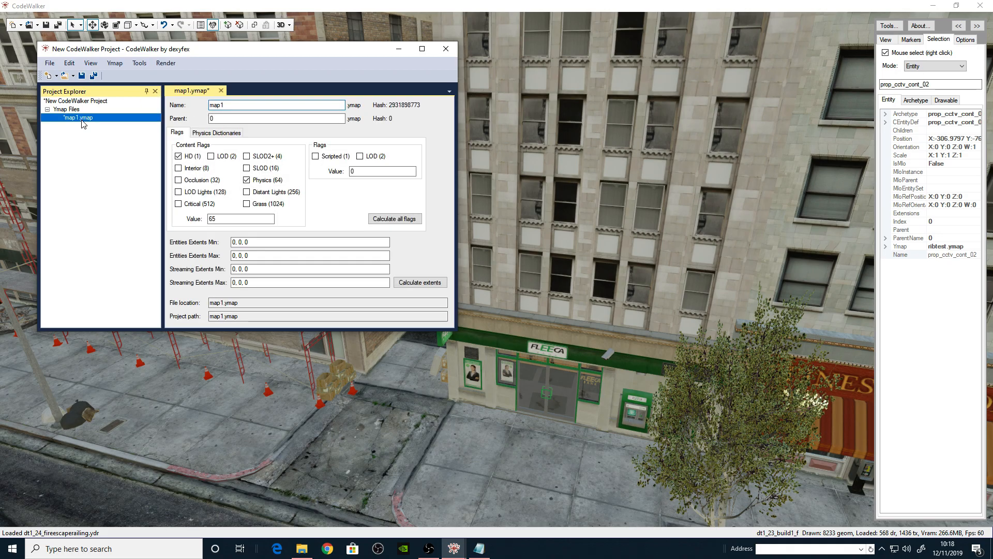
- Reopen sandy-villa.ymap alongside the new ymap and expand its list of entities
{"action": "left_click", "coordinate": [51, 64]}
{"action": "mouse_move", "coordinate": [76, 88]}
{"action": "left_click", "coordinate": [182, 102]}
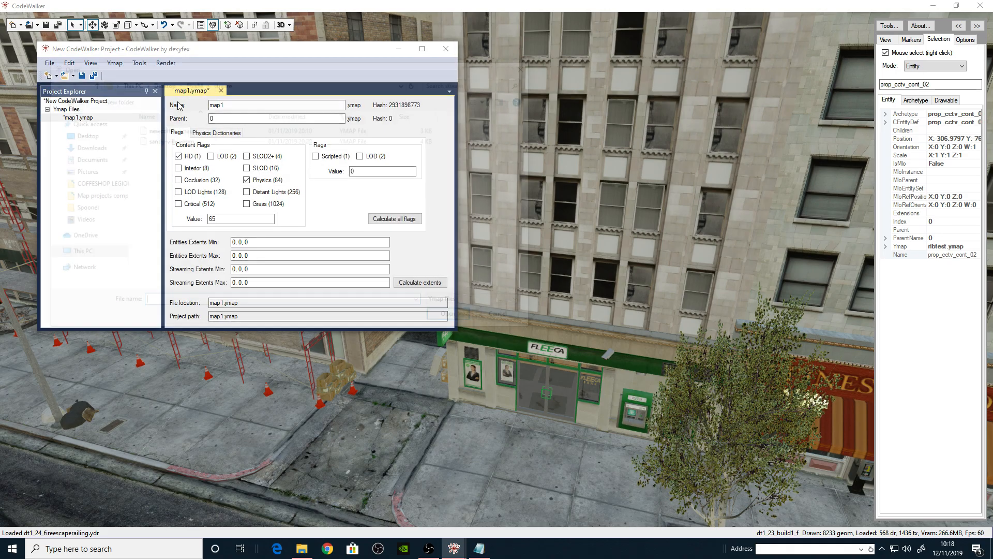
{"action": "left_click", "coordinate": [173, 142]}
{"action": "left_click", "coordinate": [444, 319]}
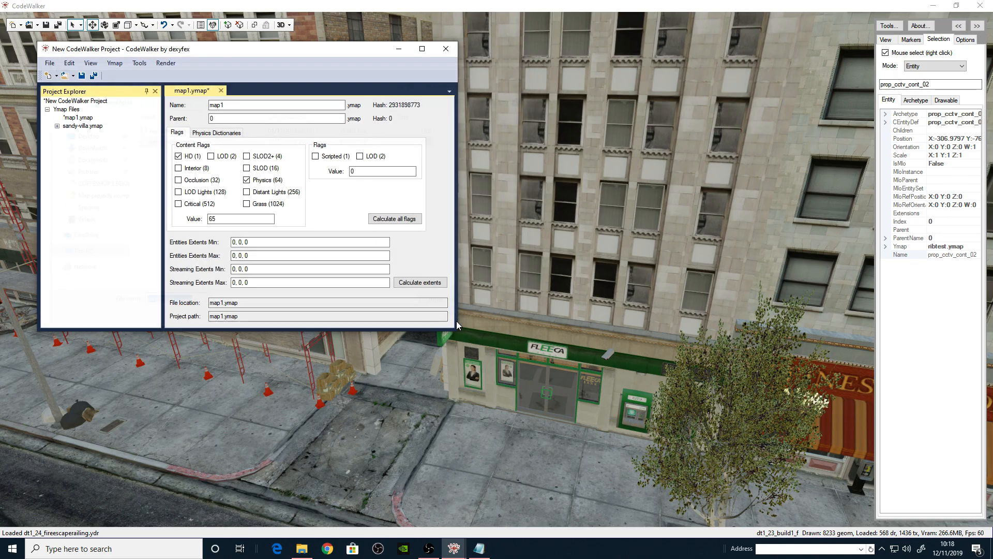
{"action": "left_click", "coordinate": [78, 127]}
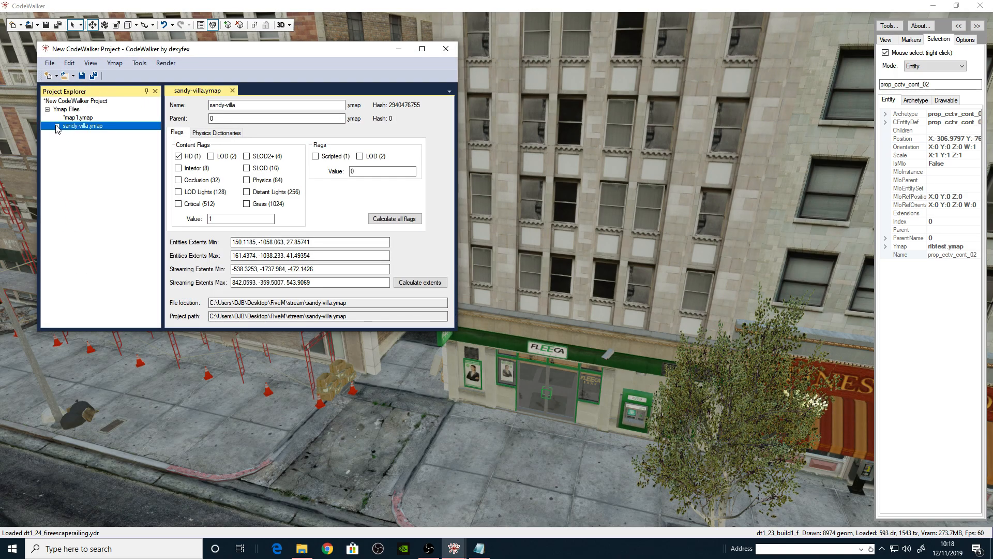
{"action": "left_click", "coordinate": [67, 134]}
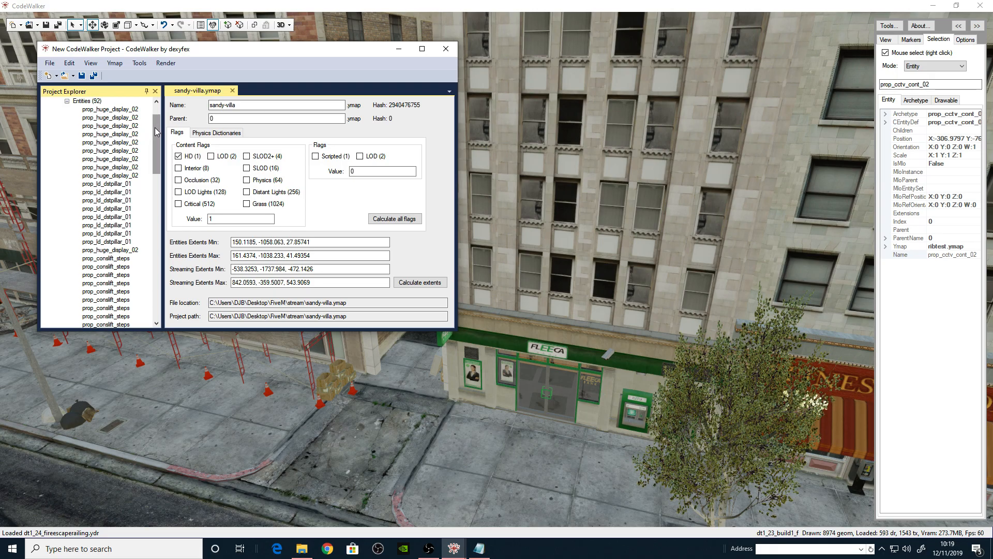
- Select a prop_huge_display_02 entity of sandy-villa.ymap and move it out of the building to about 161.2, -1036.3, 38.3
{"action": "left_click_drag", "start_coordinate": [198, 51], "coordinate": [695, 165]}
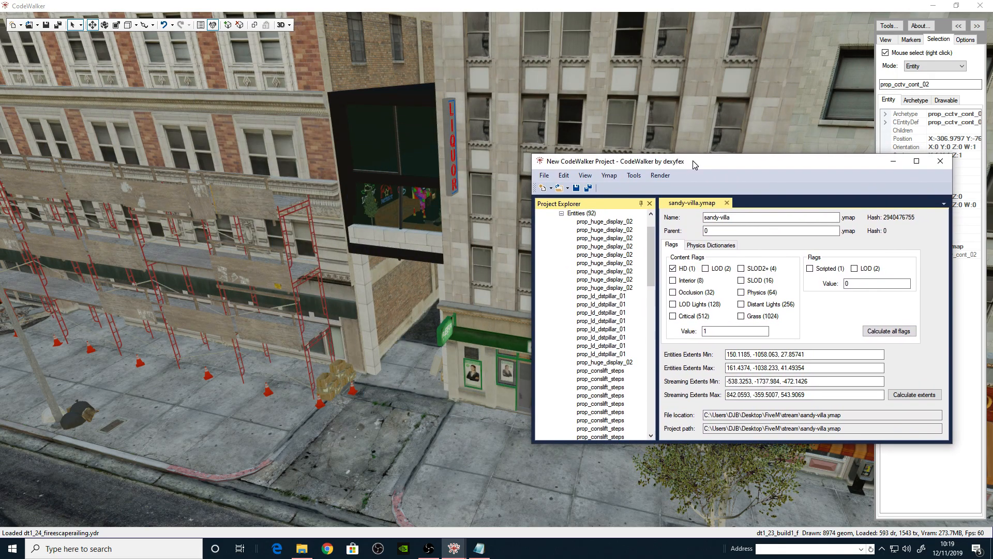
{"action": "left_click", "coordinate": [626, 279]}
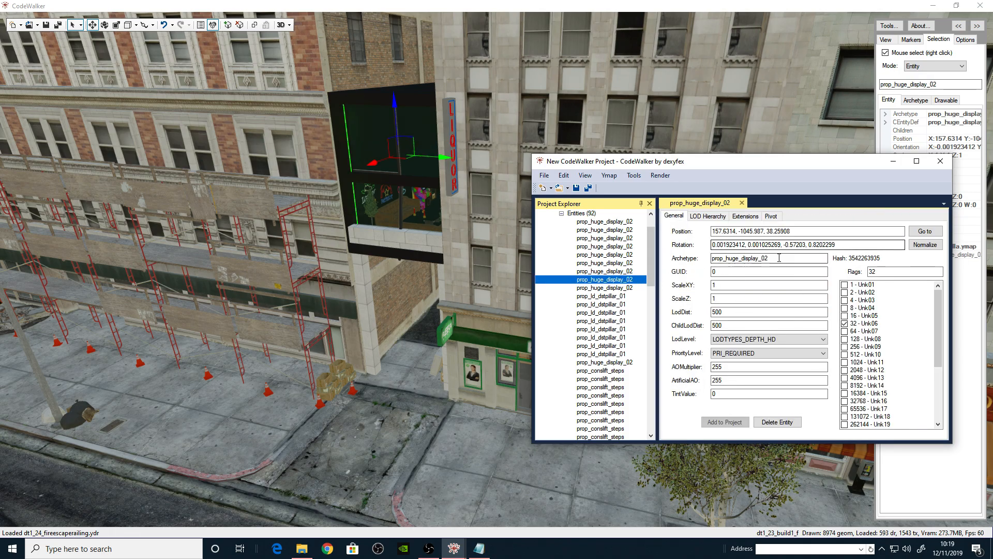
{"action": "left_click_drag", "start_coordinate": [779, 258], "coordinate": [679, 258]}
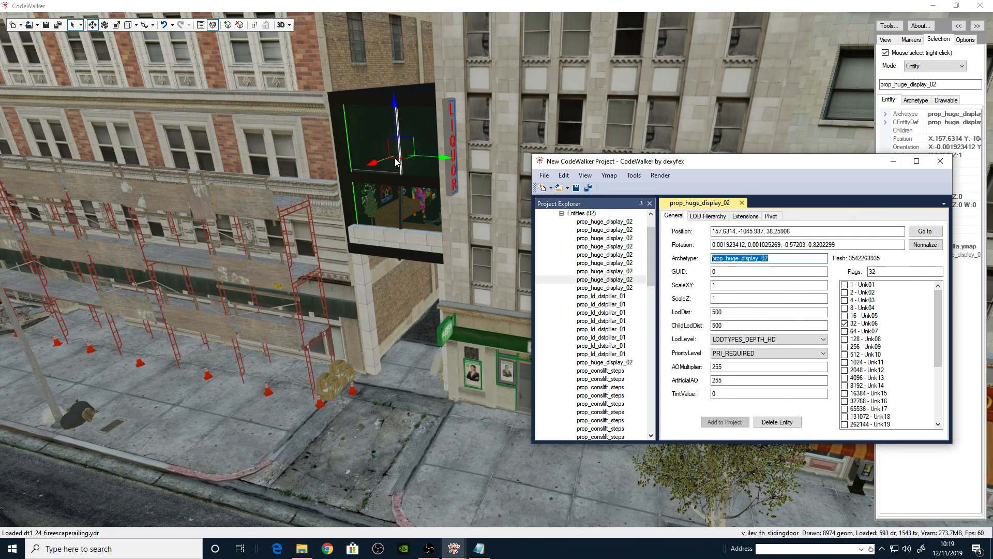
{"action": "left_click_drag", "start_coordinate": [403, 260], "coordinate": [403, 249]}
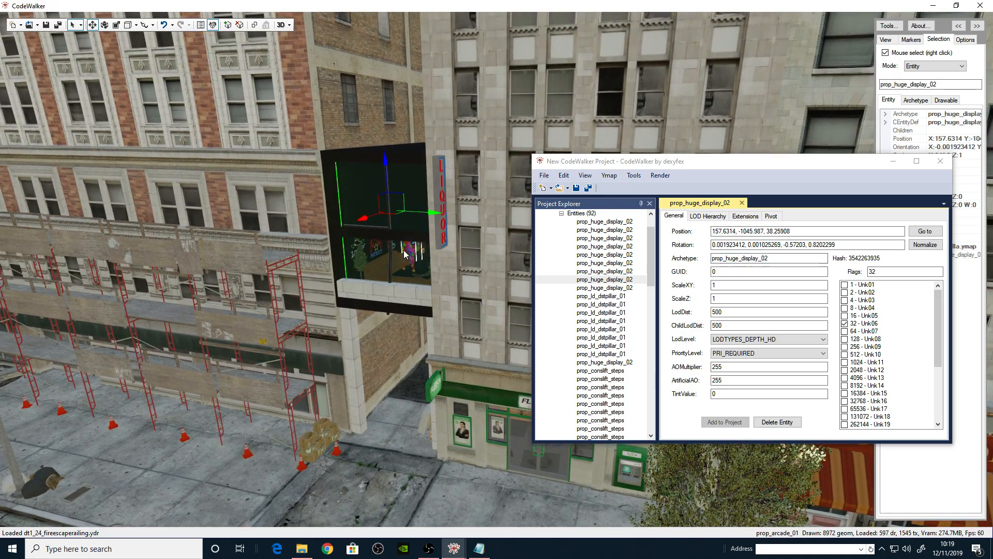
{"action": "scroll", "coordinate": [414, 259], "scroll_direction": "up", "scroll_amount": 8}
{"action": "left_click_drag", "start_coordinate": [423, 265], "coordinate": [197, 243]}
{"action": "scroll", "coordinate": [413, 259], "scroll_direction": "down", "scroll_amount": 7}
{"action": "scroll", "coordinate": [403, 261], "scroll_direction": "up", "scroll_amount": 7}
{"action": "scroll", "coordinate": [402, 259], "scroll_direction": "down", "scroll_amount": 7}
{"action": "left_click_drag", "start_coordinate": [316, 249], "coordinate": [366, 247]}
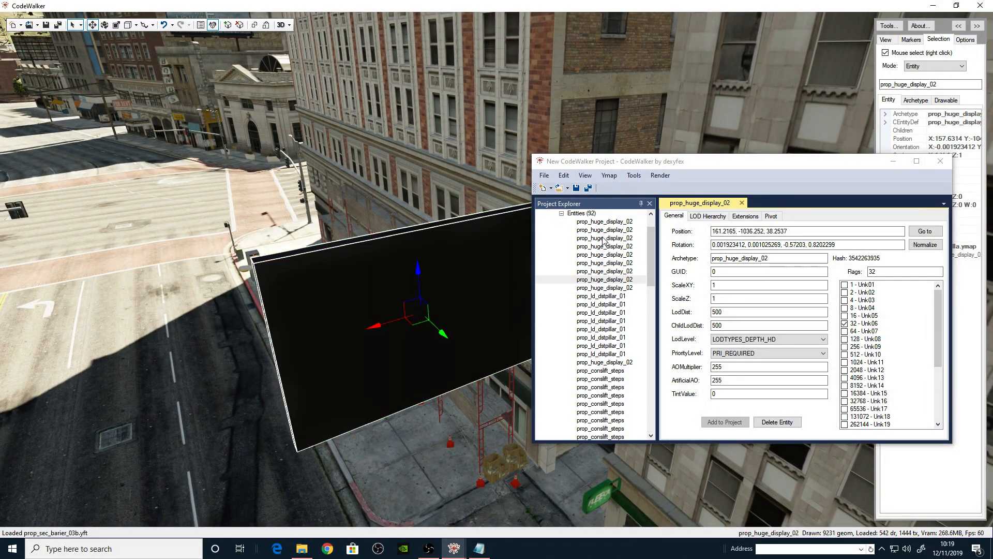
- Paste a copy of the huge display on the bridge road and position it at about 467.3, -856.7, 37.7
{"action": "key", "text": "w"}
{"action": "left_click_drag", "start_coordinate": [354, 309], "coordinate": [56, 310]}
{"action": "left_click", "coordinate": [893, 161]}
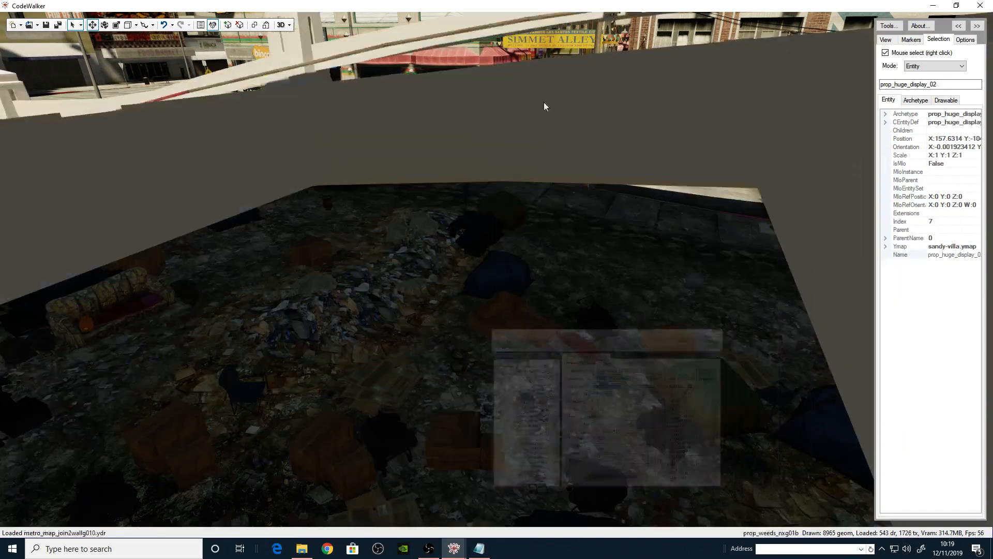
{"action": "key", "text": "ctrl+v"}
{"action": "left_click_drag", "start_coordinate": [517, 261], "coordinate": [249, 351]}
{"action": "key", "text": "s"}
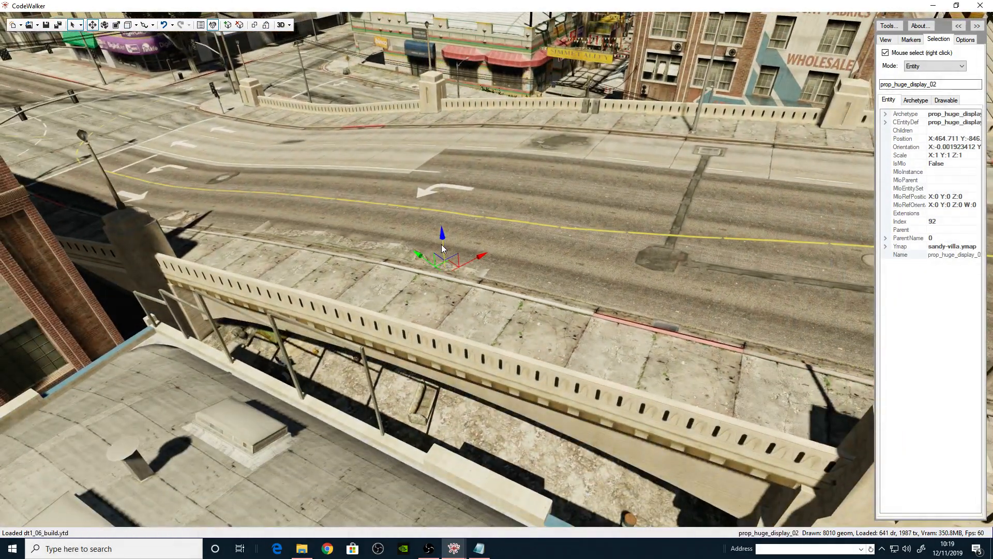
{"action": "left_click_drag", "start_coordinate": [444, 242], "coordinate": [433, 120]}
{"action": "left_click_drag", "start_coordinate": [421, 164], "coordinate": [500, 150]}
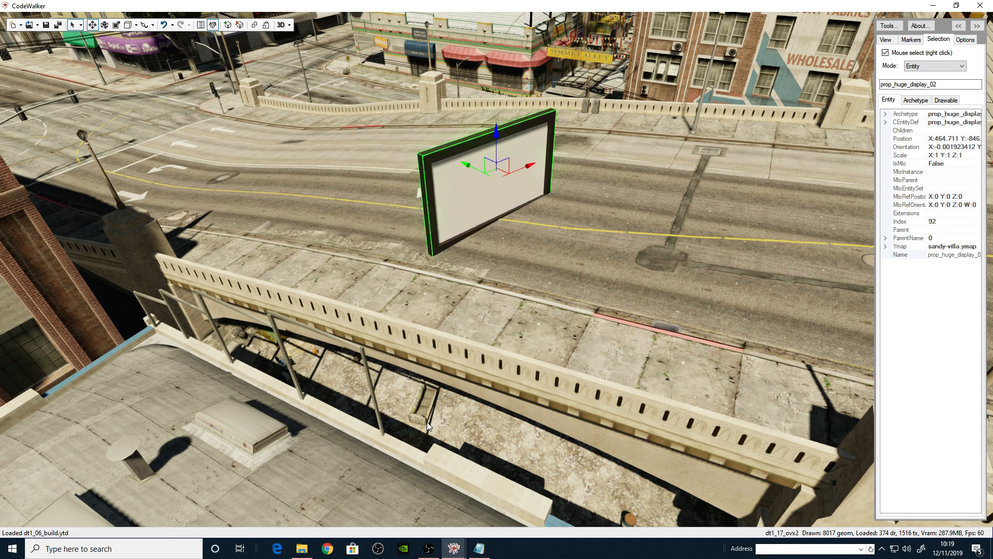
- Bring back the project's entity list and jump the view to a prop_huge_display_02 at the original building
{"action": "left_click", "coordinate": [446, 553]}
{"action": "left_click", "coordinate": [481, 465]}
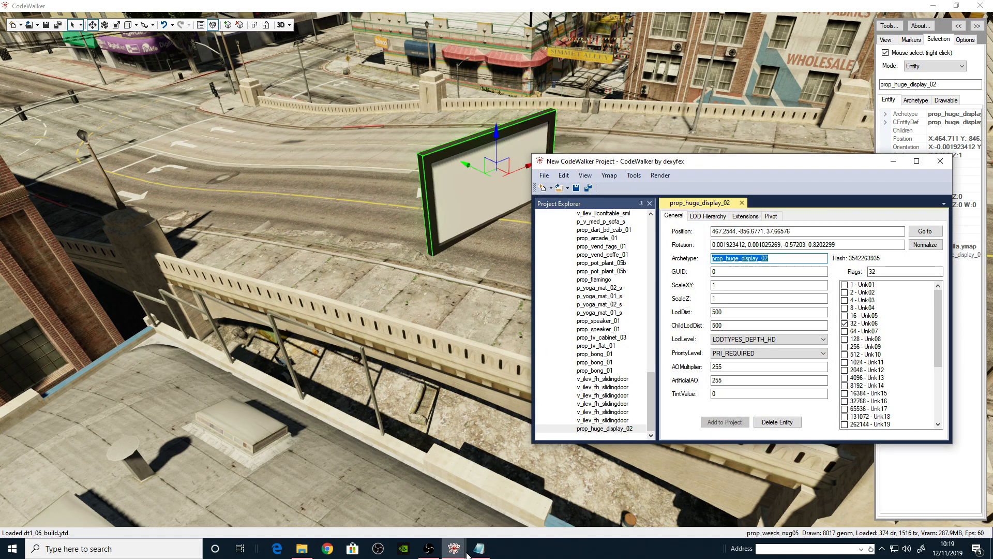
{"action": "left_click_drag", "start_coordinate": [653, 376], "coordinate": [648, 220]}
{"action": "left_click", "coordinate": [615, 281]}
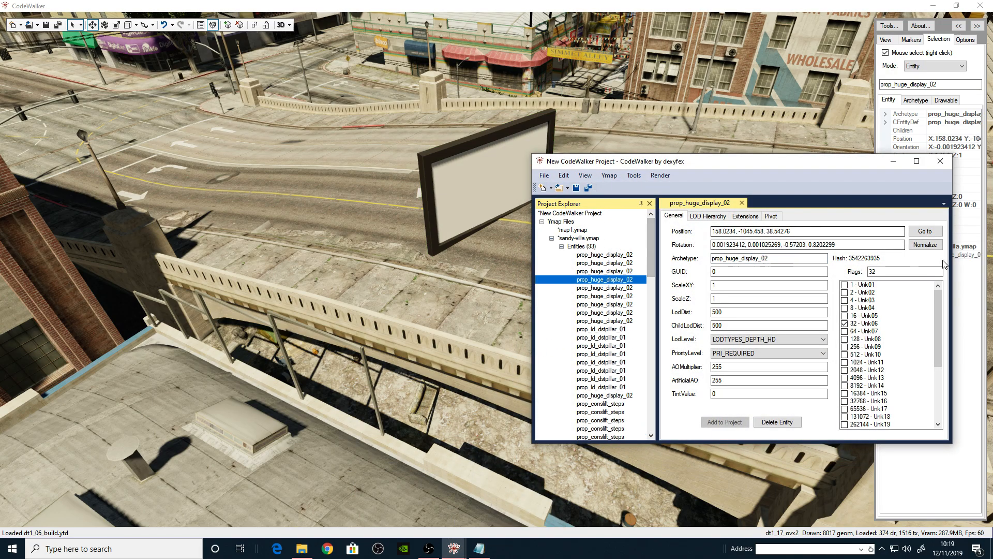
{"action": "left_click", "coordinate": [937, 234]}
{"action": "left_click", "coordinate": [889, 162]}
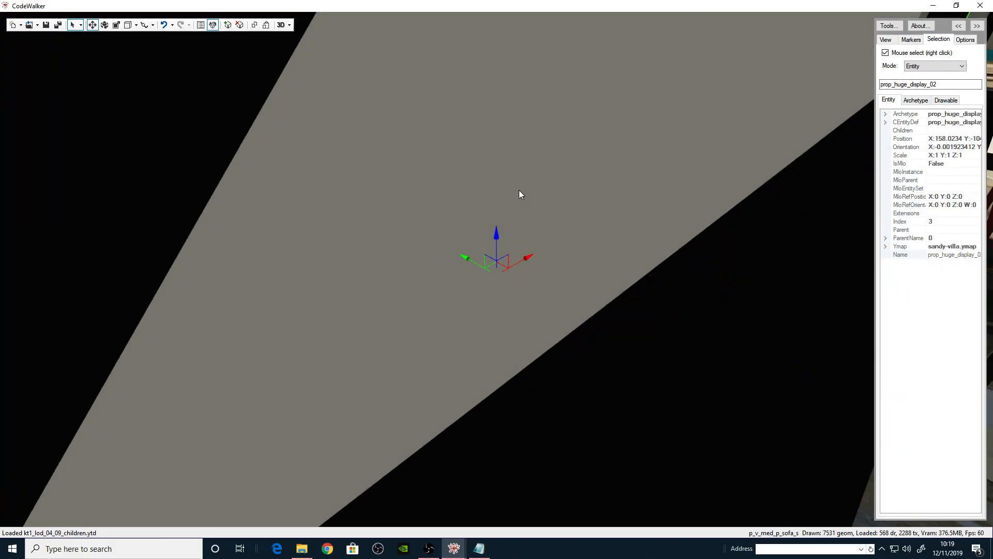
- Select the prop_ld_dstpillar_01 pillar below the custom building beside the Fleeca bank and copy it
{"action": "left_click_drag", "start_coordinate": [510, 196], "coordinate": [545, 175]}
{"action": "right_click", "coordinate": [546, 175]}
{"action": "key", "text": "s"}
{"action": "key", "text": "w"}
{"action": "left_click_drag", "start_coordinate": [534, 225], "coordinate": [172, 231]}
{"action": "key", "text": "s"}
{"action": "key", "text": "w"}
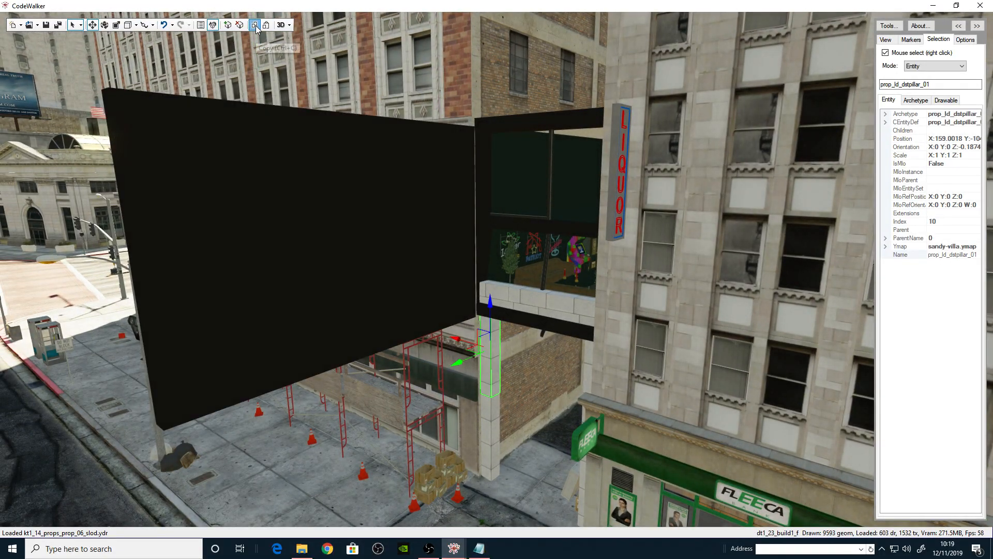
- Jump the view to the pasted prop_huge_display_02 at the end of the sandy-villa.ymap entity list
{"action": "key", "text": "w"}
{"action": "left_click_drag", "start_coordinate": [565, 206], "coordinate": [504, 213]}
{"action": "key", "text": "w"}
{"action": "mouse_move", "coordinate": [454, 550]}
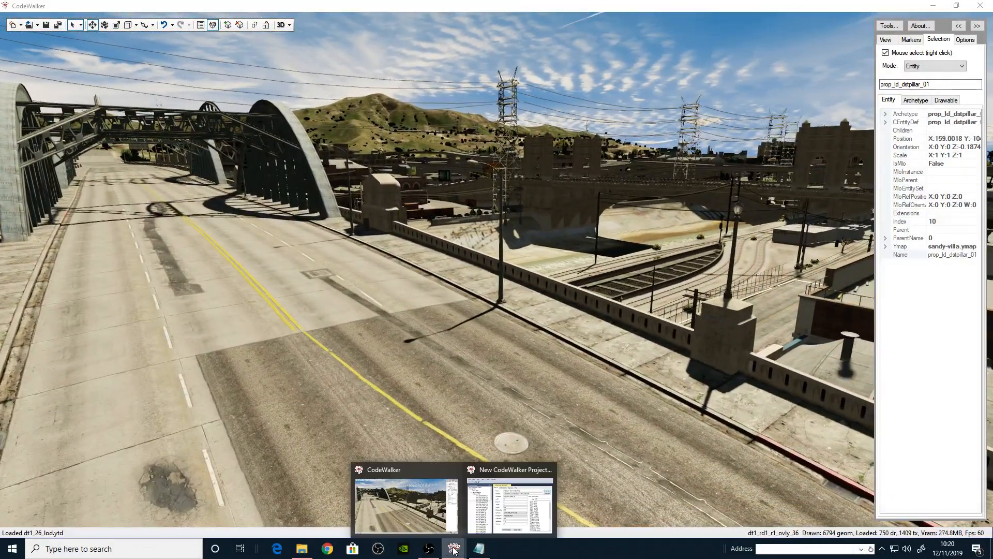
{"action": "left_click", "coordinate": [510, 504]}
{"action": "left_click_drag", "start_coordinate": [652, 283], "coordinate": [651, 408]}
{"action": "left_click", "coordinate": [605, 429]}
{"action": "left_click", "coordinate": [920, 231]}
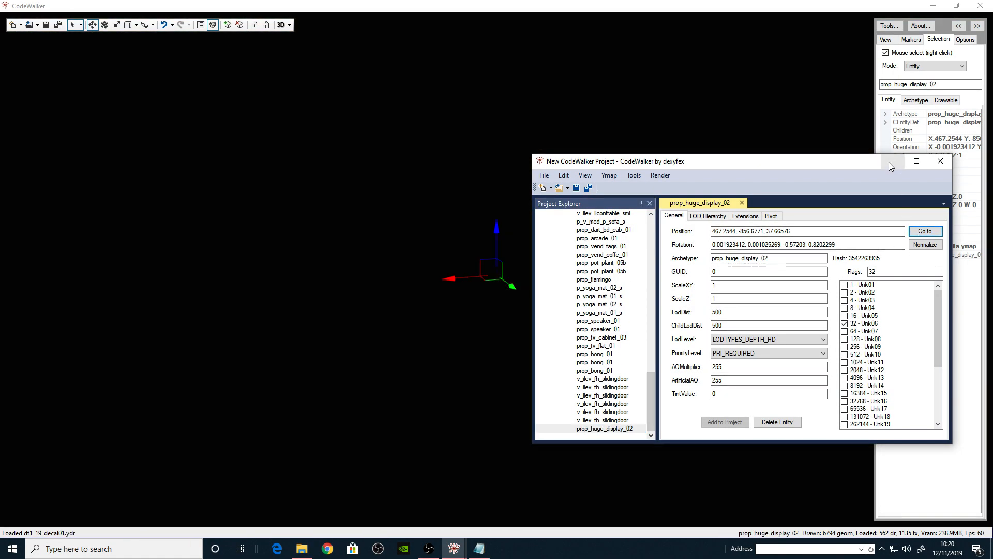
- Paste the copied pillar onto the road near the display, placed at about 478.1, -853.5, 38.1
{"action": "left_click", "coordinate": [888, 162]}
{"action": "left_click_drag", "start_coordinate": [650, 196], "coordinate": [865, 220]}
{"action": "left_click_drag", "start_coordinate": [529, 228], "coordinate": [619, 253]}
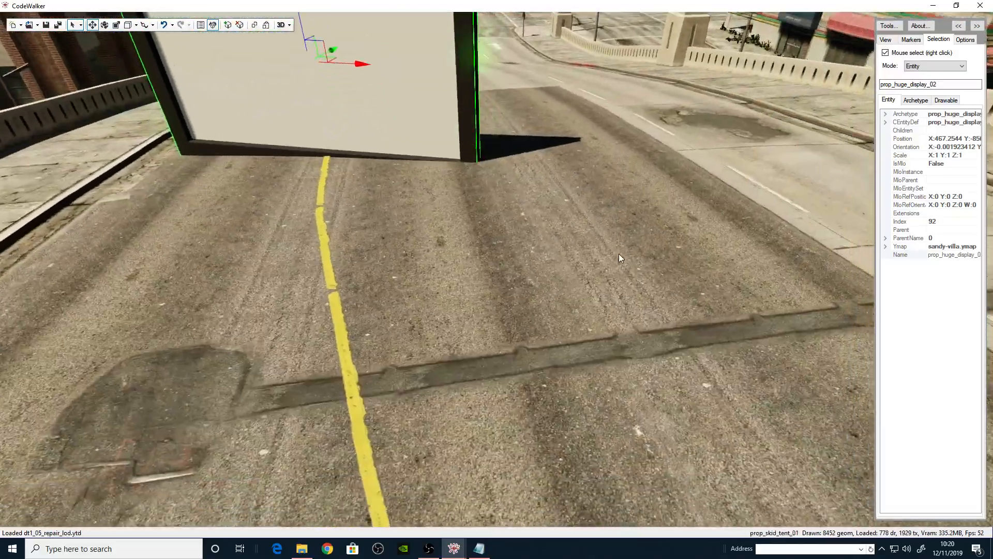
{"action": "left_click", "coordinate": [267, 26]}
{"action": "key", "text": "d"}
{"action": "left_click_drag", "start_coordinate": [611, 213], "coordinate": [531, 182]}
{"action": "left_click_drag", "start_coordinate": [559, 234], "coordinate": [541, 176]}
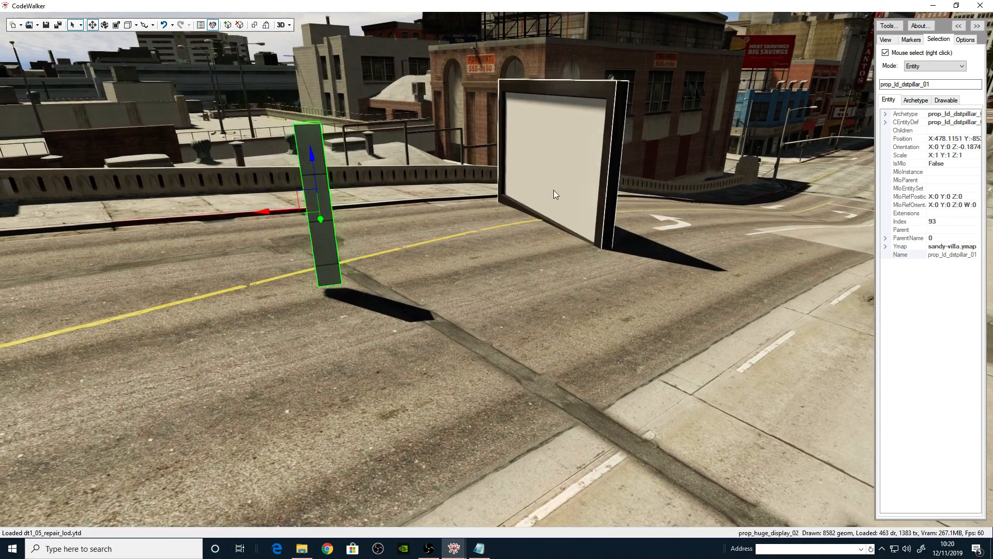
- Delete all original entities from sandy-villa.ymap, keeping only the pasted prop_huge_display_02 and prop_ld_dstpillar_01 on the bridge road
{"action": "mouse_move", "coordinate": [458, 553]}
{"action": "left_click", "coordinate": [511, 505]}
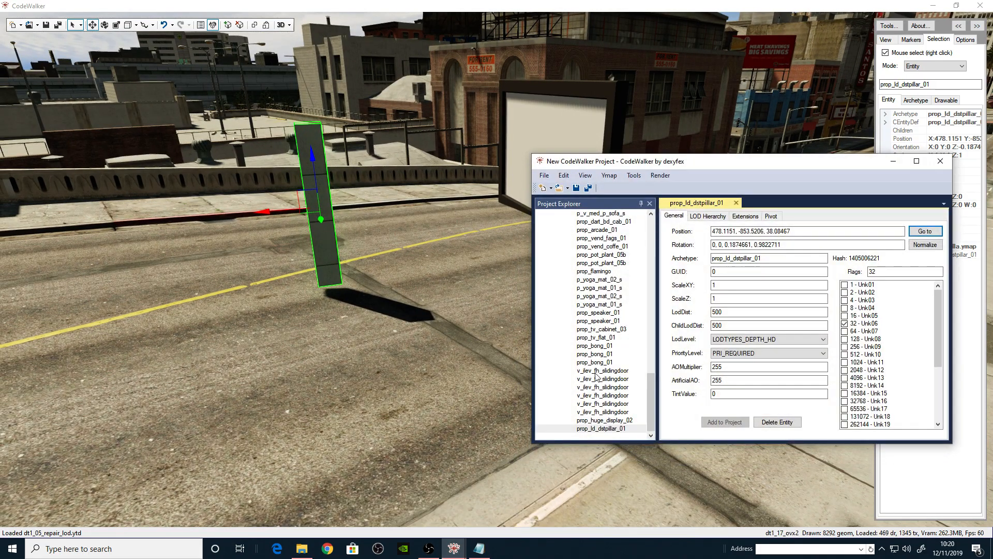
{"action": "scroll", "coordinate": [653, 311], "scroll_direction": "up", "scroll_amount": 1}
{"action": "scroll", "coordinate": [621, 257], "scroll_direction": "up", "scroll_amount": 4}
{"action": "left_click", "coordinate": [621, 254]}
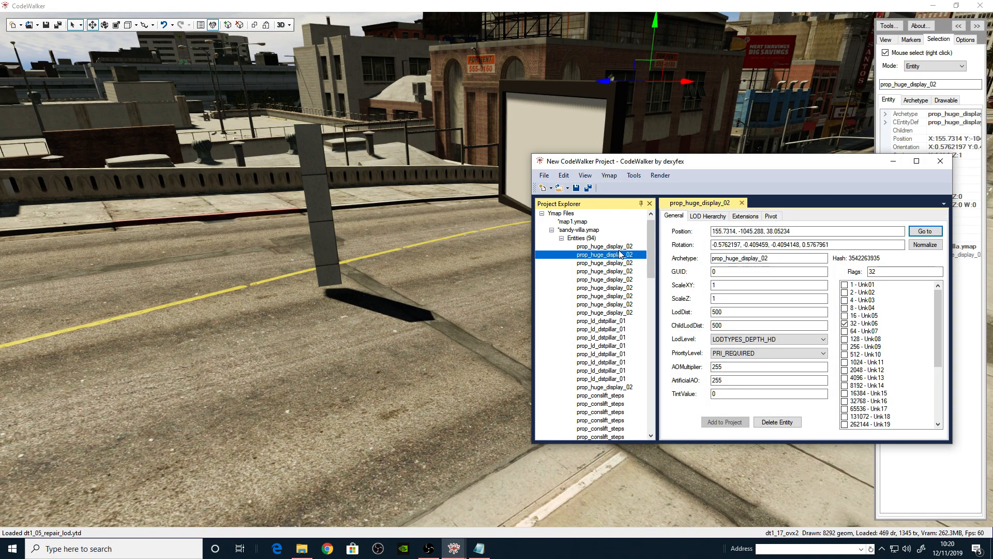
{"action": "left_click", "coordinate": [773, 426]}
{"action": "left_click", "coordinate": [511, 320]}
{"action": "key", "text": "Return"}
{"action": "key", "text": "Return"}
{"action": "key", "text": "Return"}
{"action": "key", "text": "Return"}
{"action": "key", "text": "Return"}
{"action": "key", "text": "Return"}
{"action": "key", "text": "Return"}
{"action": "key", "text": "Return"}
{"action": "key", "text": "Return"}
{"action": "key", "text": "Return"}
{"action": "key", "text": "Return"}
{"action": "key", "text": "Return"}
{"action": "key", "text": "Return"}
{"action": "key", "text": "Return"}
{"action": "key", "text": "Return"}
{"action": "key", "text": "Return"}
{"action": "key", "text": "Return"}
{"action": "key", "text": "Return"}
{"action": "key", "text": "Return"}
{"action": "key", "text": "Return"}
{"action": "key", "text": "Return"}
{"action": "key", "text": "Return"}
{"action": "key", "text": "Return"}
{"action": "key", "text": "Return"}
{"action": "key", "text": "Return"}
{"action": "key", "text": "Return"}
{"action": "key", "text": "Return"}
{"action": "key", "text": "Return"}
{"action": "key", "text": "Return"}
{"action": "key", "text": "Return"}
{"action": "key", "text": "Return"}
{"action": "key", "text": "Return"}
{"action": "key", "text": "Return"}
{"action": "key", "text": "Return"}
{"action": "key", "text": "Return"}
{"action": "key", "text": "Return"}
{"action": "key", "text": "Return"}
{"action": "key", "text": "Return"}
{"action": "key", "text": "Return"}
{"action": "key", "text": "Return"}
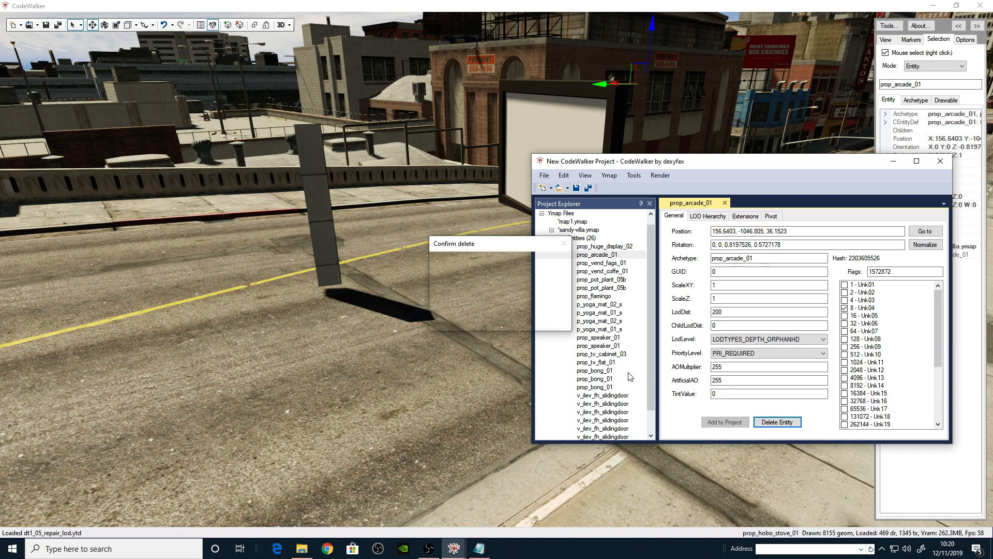
{"action": "key", "text": "Return"}
{"action": "key", "text": "Return"}
{"action": "key", "text": "Return"}
{"action": "key", "text": "Return"}
{"action": "key", "text": "Return"}
{"action": "key", "text": "Return"}
{"action": "key", "text": "Return"}
{"action": "key", "text": "Return"}
{"action": "key", "text": "Return"}
{"action": "key", "text": "Return"}
{"action": "key", "text": "Return"}
{"action": "key", "text": "Return"}
{"action": "key", "text": "Return"}
{"action": "key", "text": "Return"}
{"action": "key", "text": "Return"}
{"action": "key", "text": "Return"}
{"action": "key", "text": "Return"}
{"action": "key", "text": "Return"}
{"action": "key", "text": "Return"}
{"action": "key", "text": "Return"}
{"action": "key", "text": "Return"}
{"action": "key", "text": "Return"}
{"action": "key", "text": "Return"}
{"action": "left_click", "coordinate": [632, 256]}
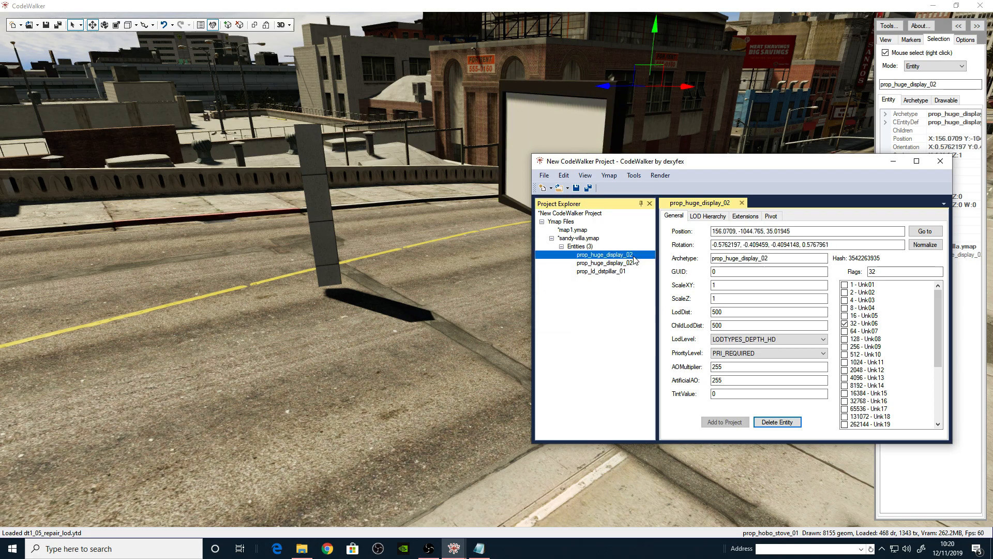
{"action": "left_click", "coordinate": [778, 421]}
{"action": "left_click", "coordinate": [512, 318]}
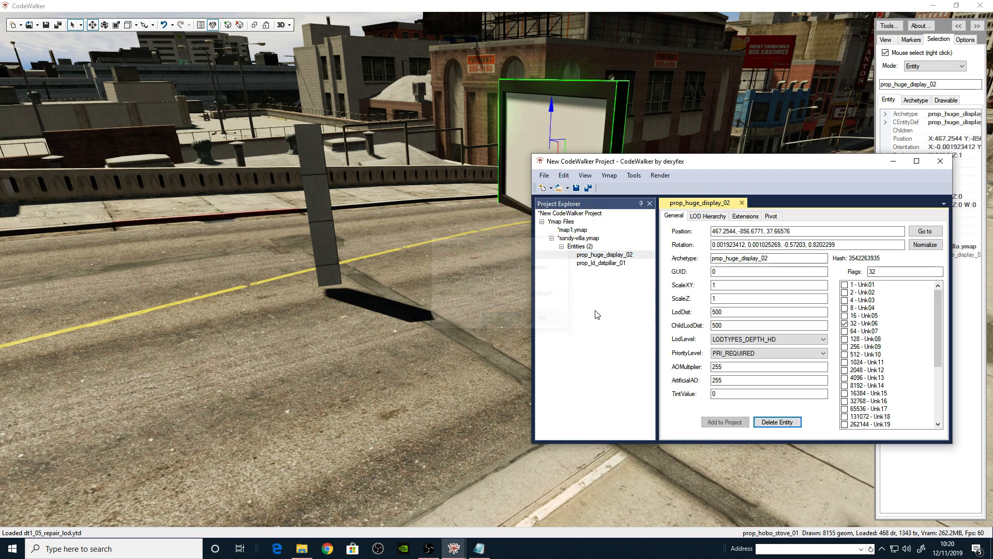
- Remove map1.ymap from the project
{"action": "left_click", "coordinate": [579, 238]}
{"action": "left_click", "coordinate": [570, 222]}
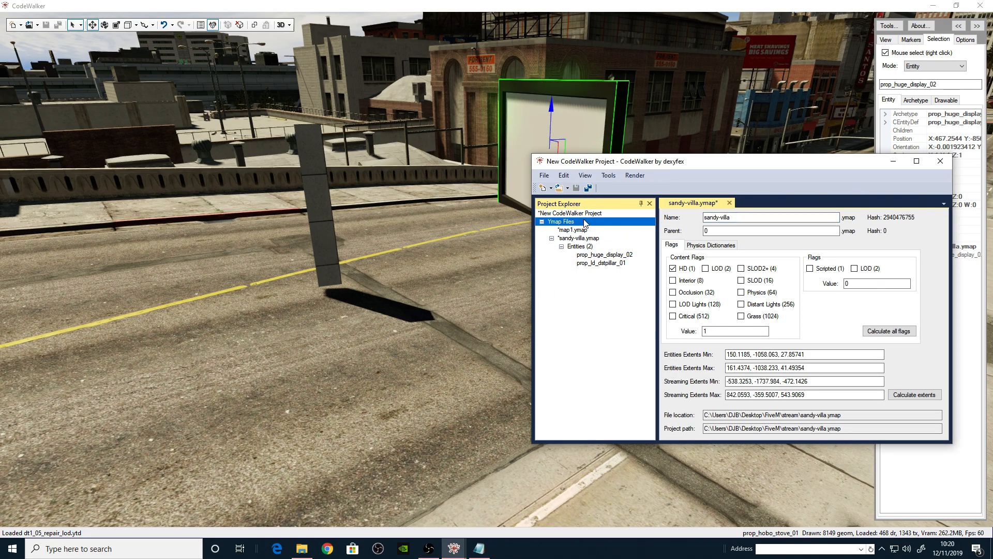
{"action": "mouse_move", "coordinate": [611, 177]}
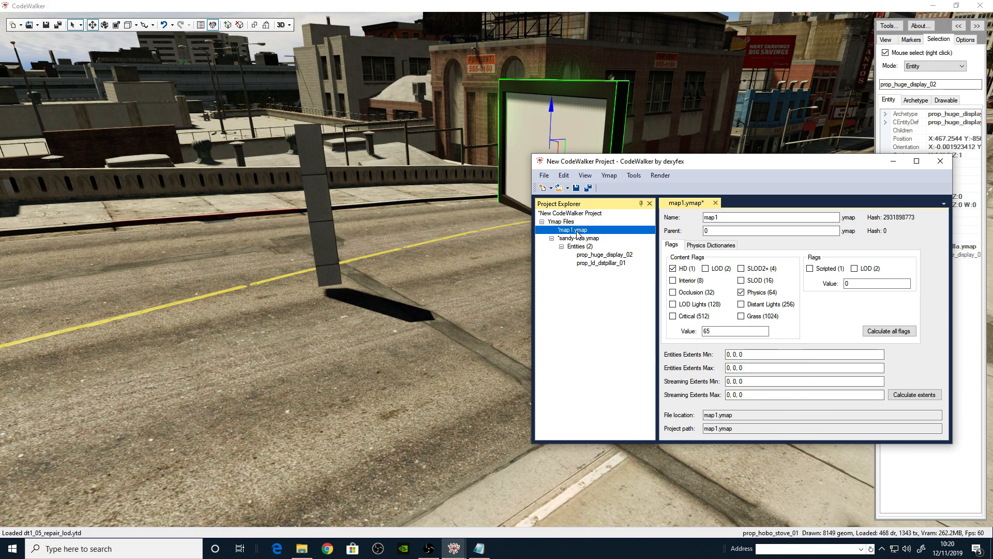
{"action": "left_click", "coordinate": [609, 175]}
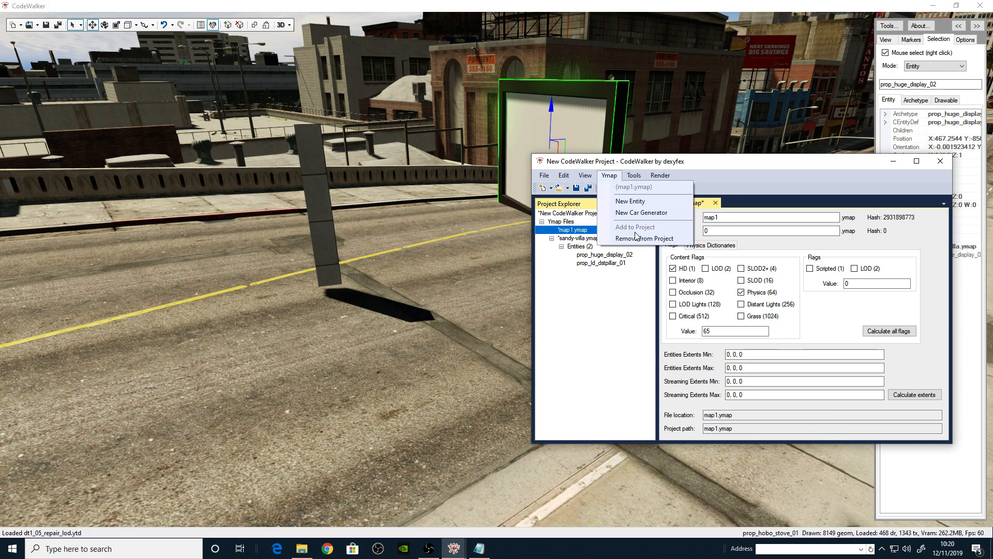
{"action": "left_click", "coordinate": [633, 241]}
- Check the remaining entities of sandy-villa.ymap and view the display and pillar on the bridge road
{"action": "left_click", "coordinate": [574, 231]}
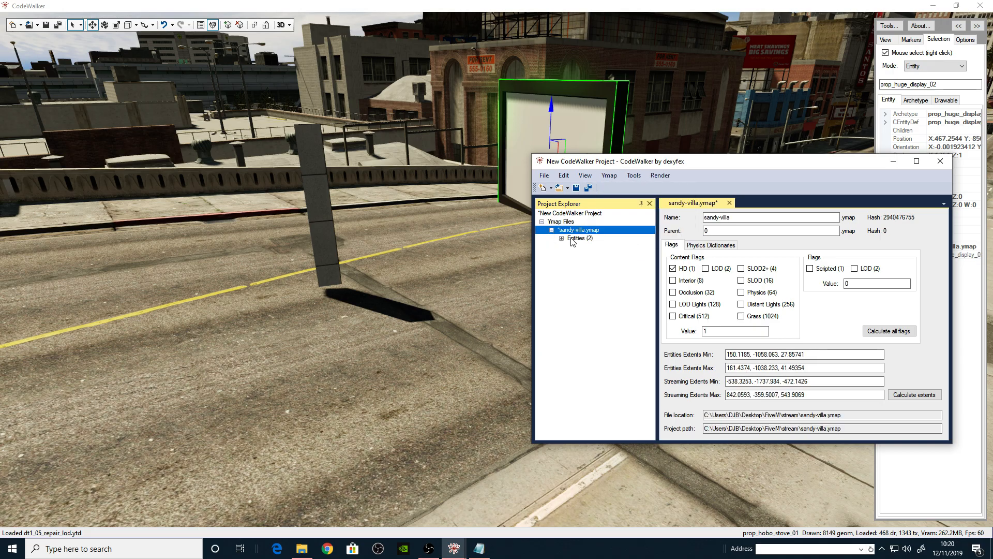
{"action": "left_click", "coordinate": [589, 247]}
{"action": "left_click", "coordinate": [590, 254]}
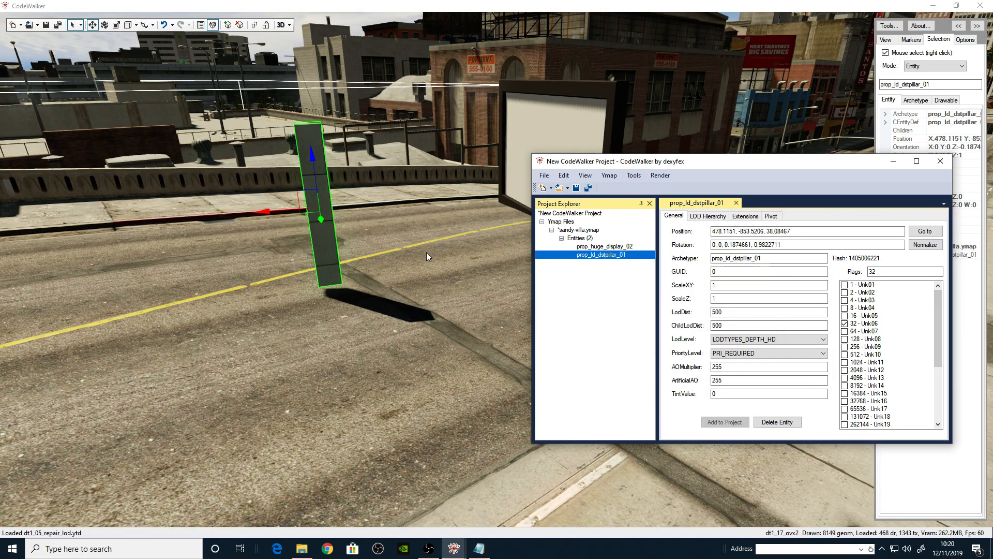
{"action": "scroll", "coordinate": [484, 265], "scroll_direction": "down", "scroll_amount": 10}
{"action": "key", "text": "w"}
{"action": "left_click_drag", "start_coordinate": [482, 257], "coordinate": [403, 238]}
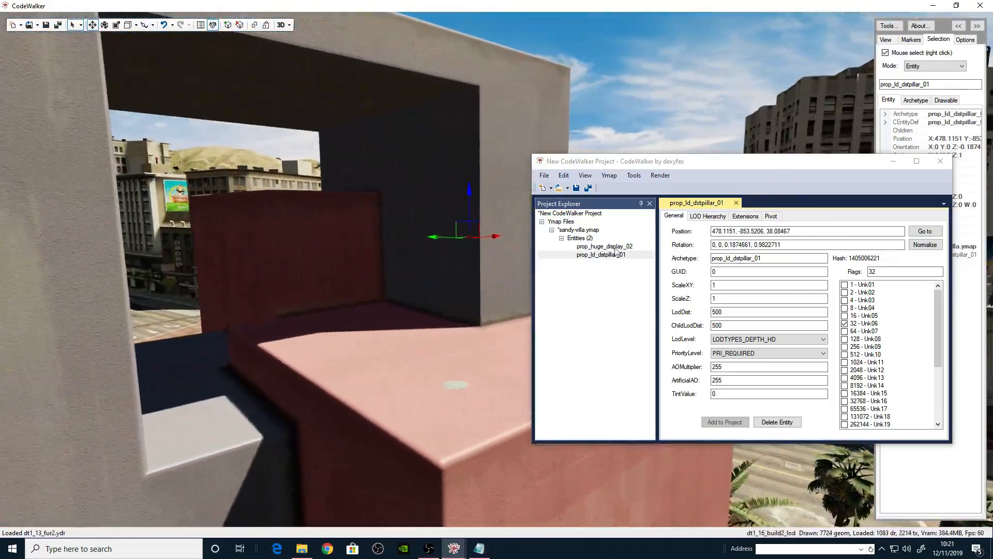
{"action": "left_click", "coordinate": [604, 246]}
{"action": "left_click", "coordinate": [915, 234]}
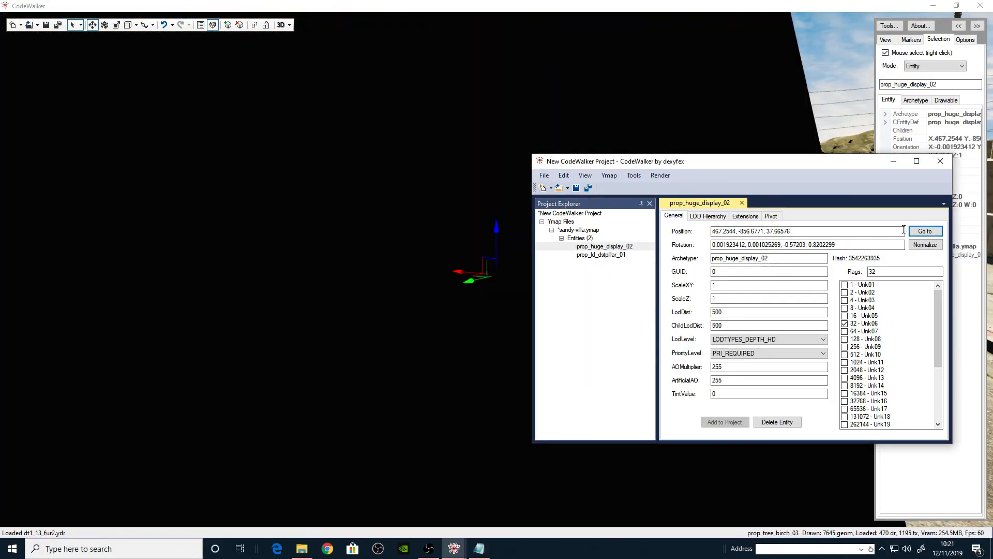
{"action": "left_click", "coordinate": [893, 164]}
{"action": "scroll", "coordinate": [691, 222], "scroll_direction": "down", "scroll_amount": 5}
{"action": "left_click_drag", "start_coordinate": [717, 229], "coordinate": [754, 196]}
{"action": "right_click", "coordinate": [823, 212]}
{"action": "left_click_drag", "start_coordinate": [662, 264], "coordinate": [525, 514]}
- Change the name in sandy-villa.ymap's properties to nbtest
{"action": "mouse_move", "coordinate": [468, 548]}
{"action": "left_click", "coordinate": [526, 507]}
{"action": "left_click", "coordinate": [612, 231]}
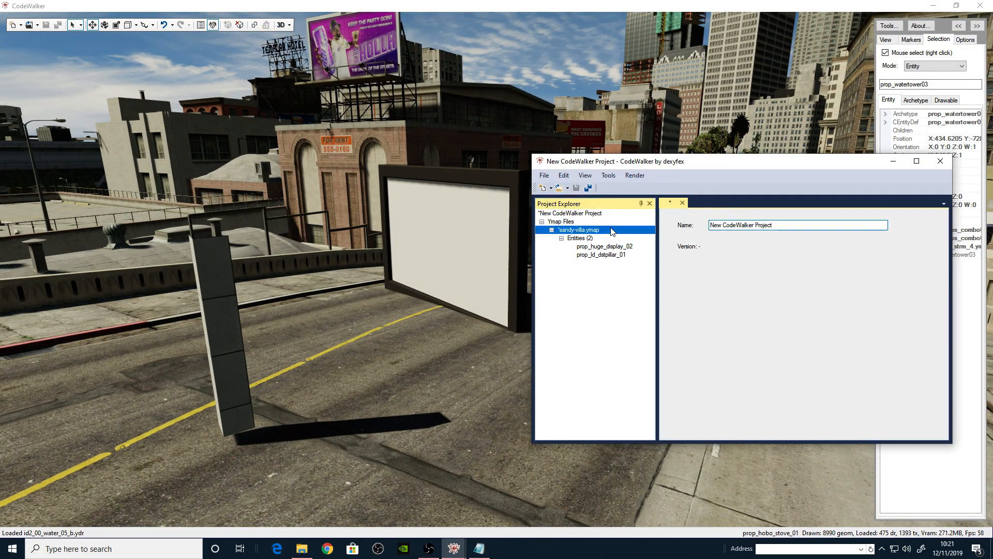
{"action": "double_click", "coordinate": [612, 232]}
{"action": "left_click", "coordinate": [749, 218]}
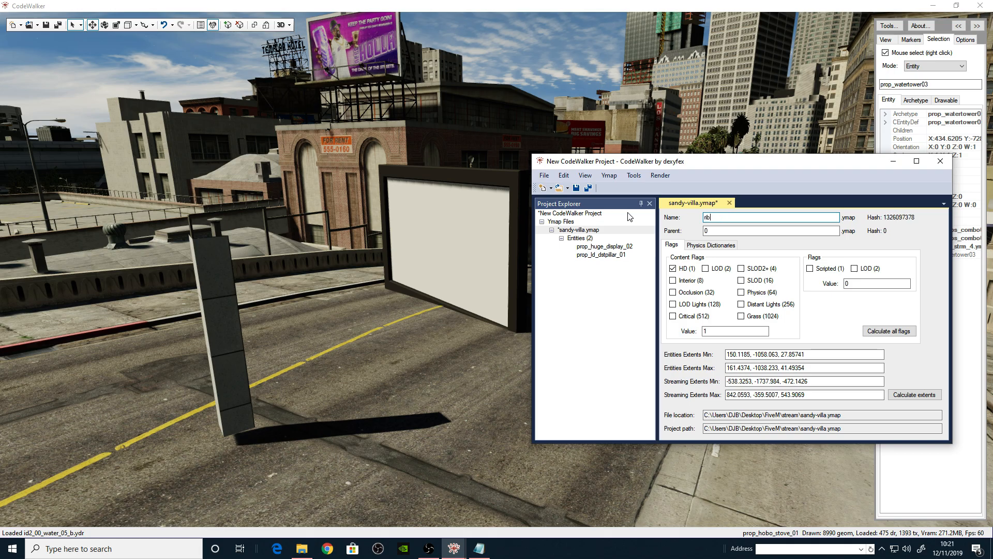
{"action": "left_click", "coordinate": [582, 231]}
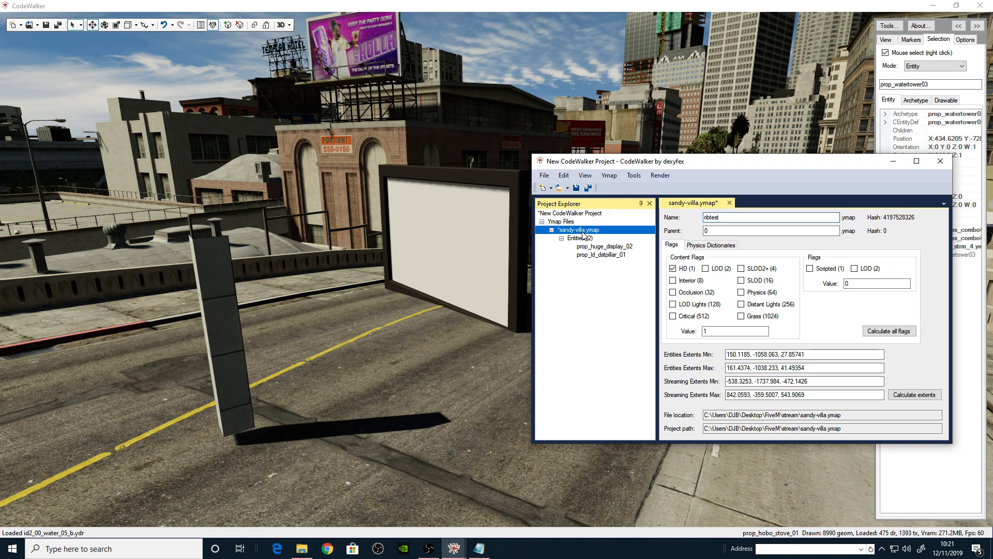
- Save a copy of sandy-villa.ymap to the Desktop as ribtest
{"action": "left_click", "coordinate": [546, 177]}
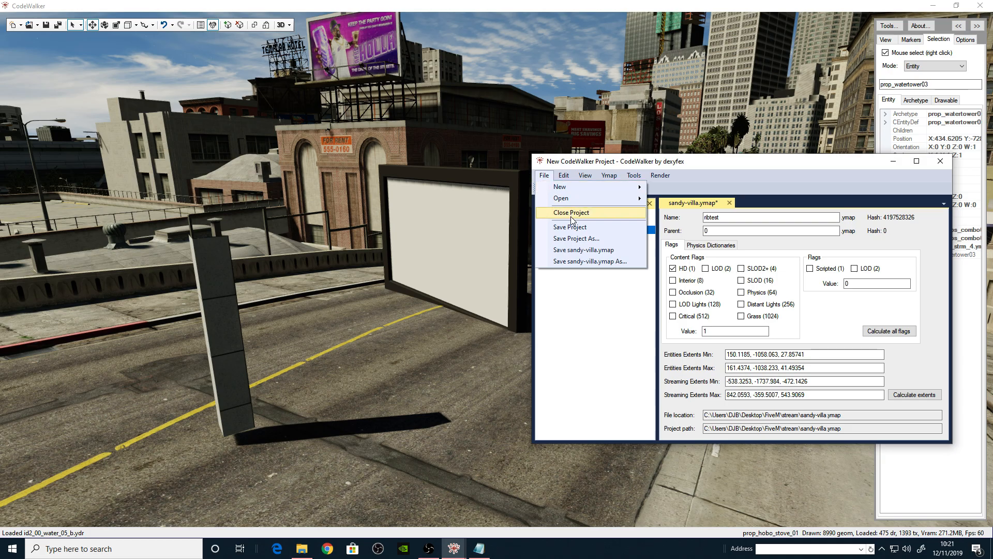
{"action": "left_click", "coordinate": [580, 251]}
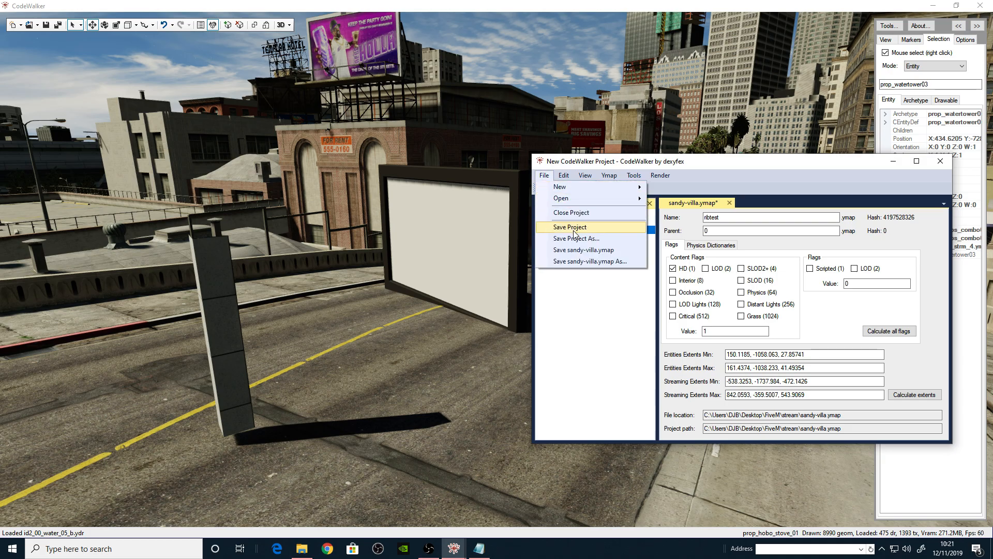
{"action": "left_click", "coordinate": [586, 261]}
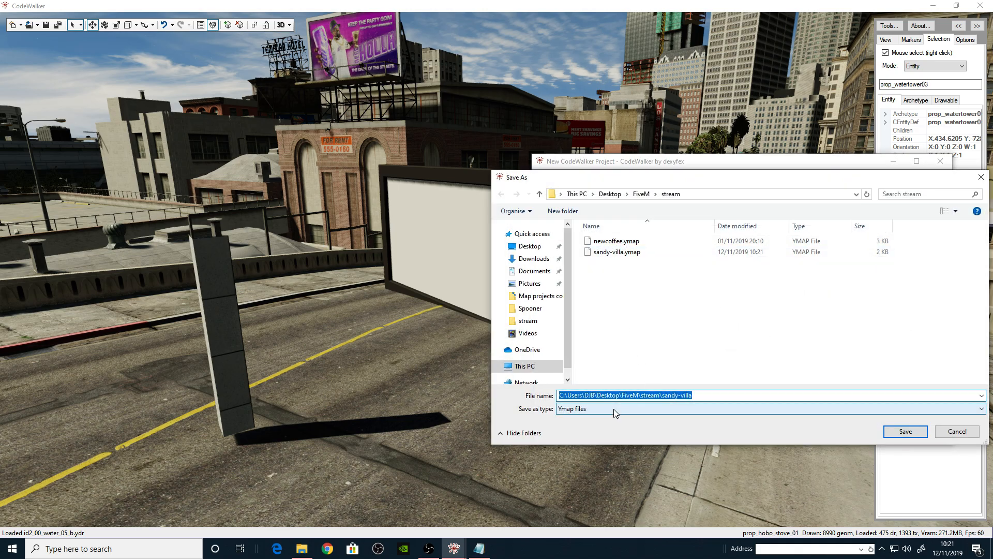
{"action": "left_click", "coordinate": [529, 246]}
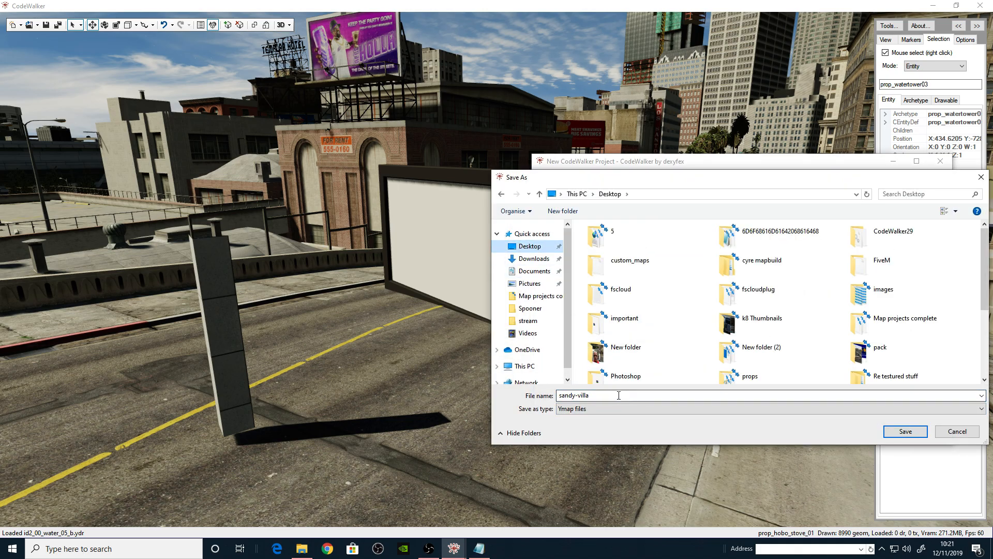
{"action": "type", "text": "ribtest"}
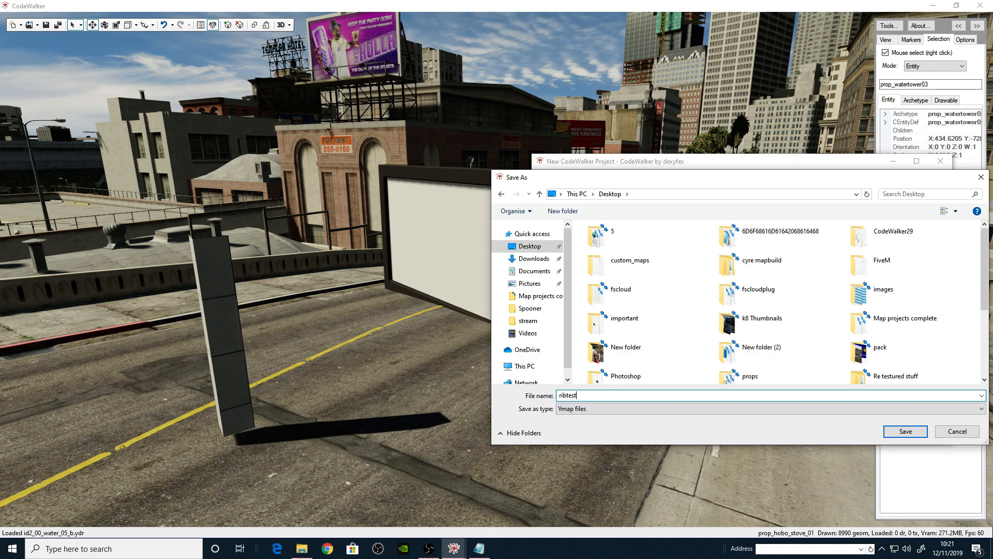
{"action": "key", "text": "Return"}
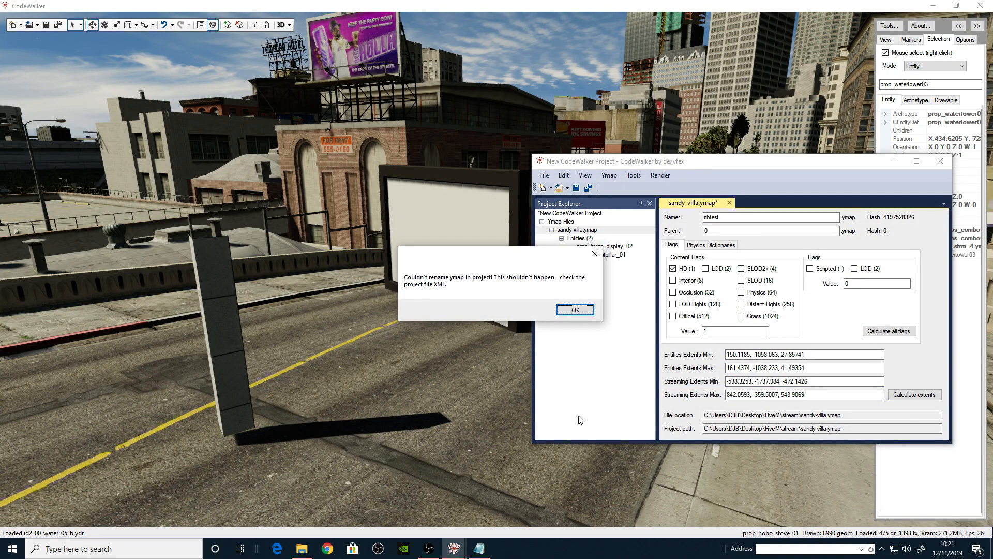
{"action": "left_click", "coordinate": [575, 310]}
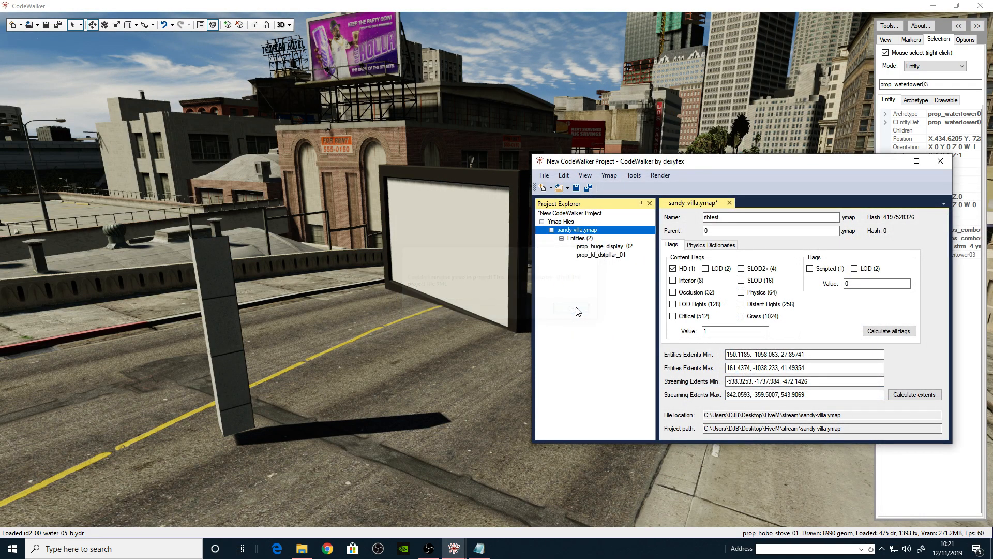
- Close the project without saving it and exit CodeWalker
{"action": "left_click", "coordinate": [940, 161]}
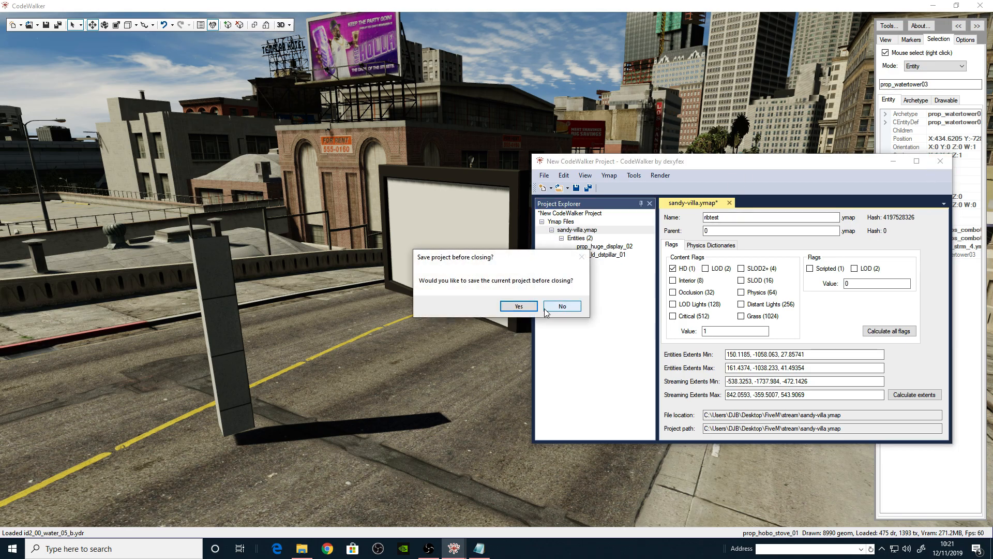
{"action": "left_click", "coordinate": [553, 309]}
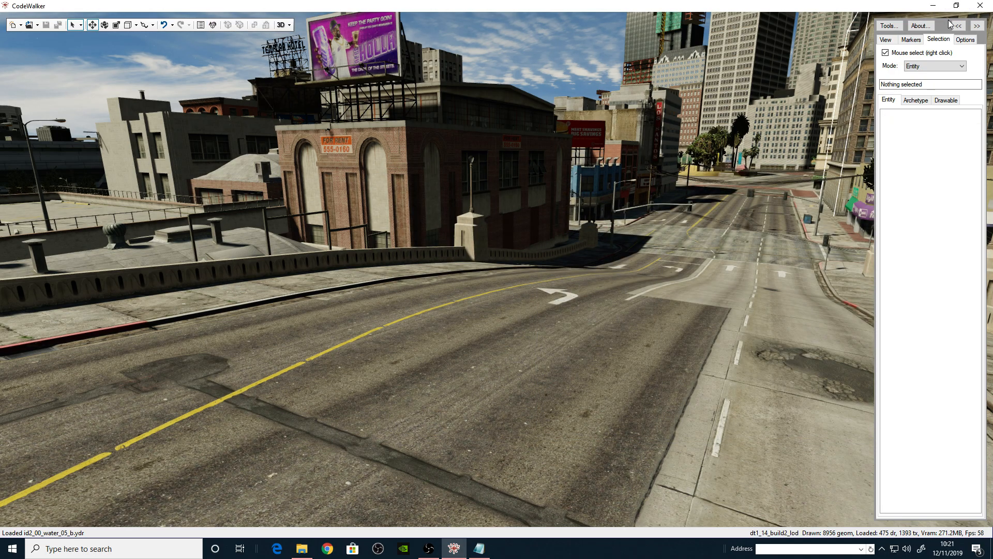
{"action": "key", "text": "alt+F4"}
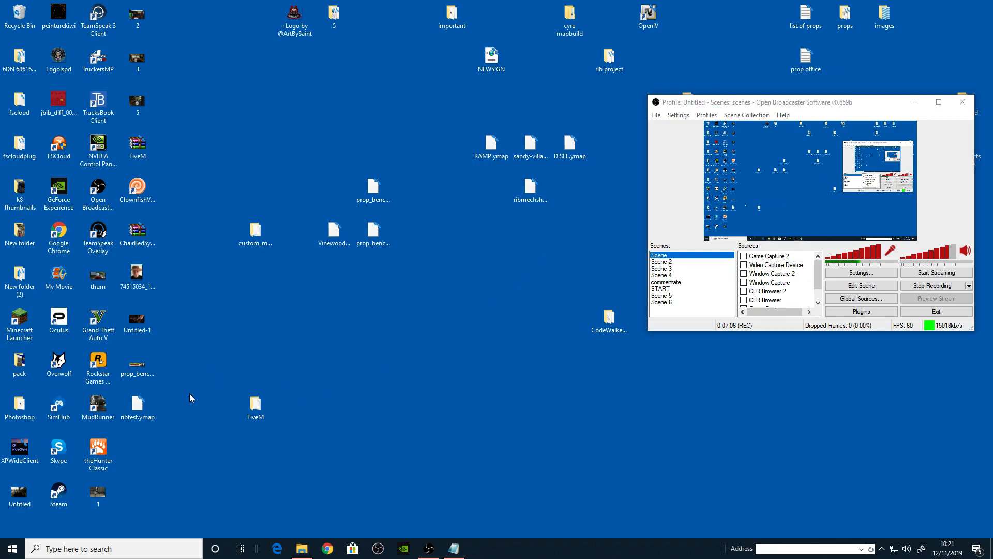
- Move ribtest.ymap to an empty area of the desktop and relaunch CodeWalker maximised from the CodeWalker29 folder
{"action": "left_click_drag", "start_coordinate": [137, 409], "coordinate": [374, 318]}
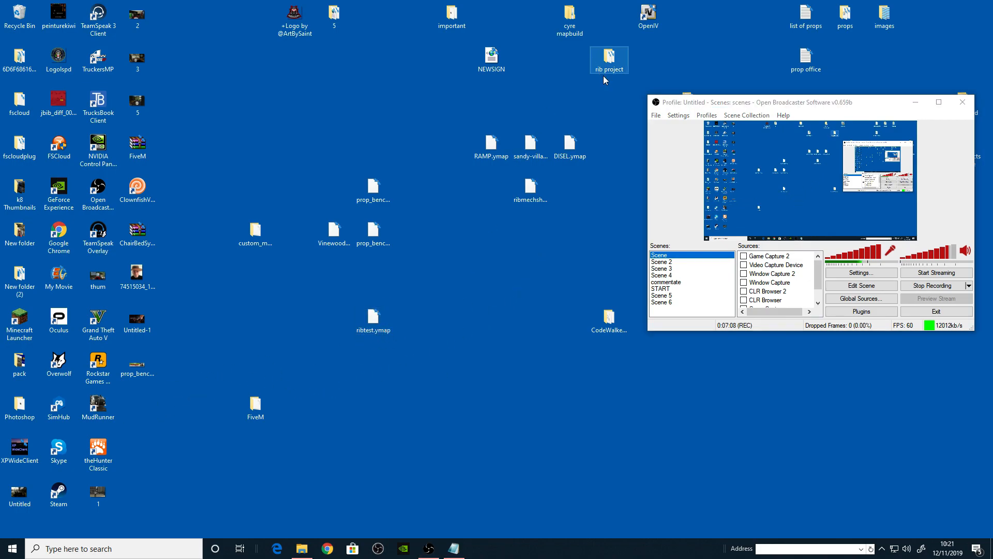
{"action": "double_click", "coordinate": [609, 317]}
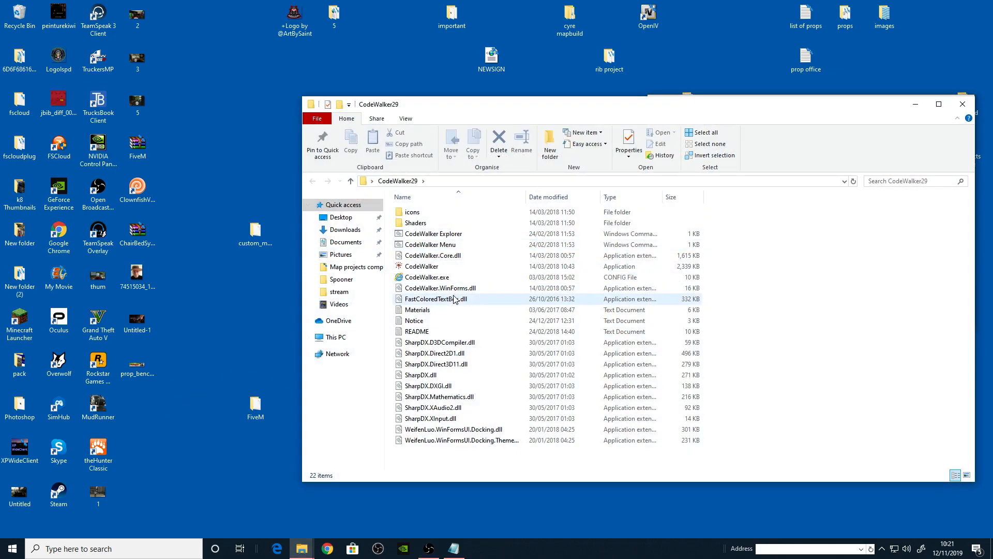
{"action": "double_click", "coordinate": [421, 266]}
{"action": "left_click_drag", "start_coordinate": [569, 106], "coordinate": [504, 101]}
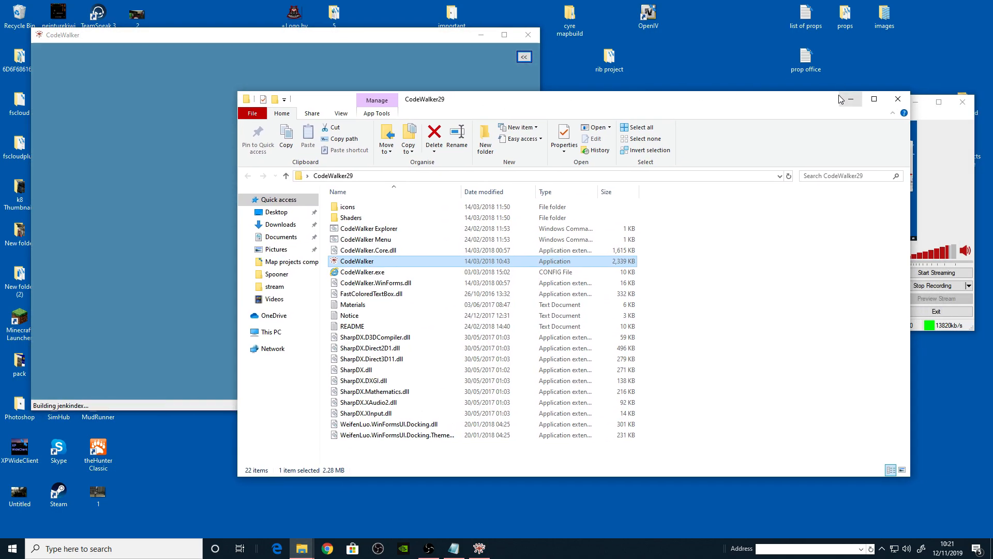
{"action": "left_click", "coordinate": [844, 99]}
{"action": "left_click_drag", "start_coordinate": [383, 39], "coordinate": [694, 74]}
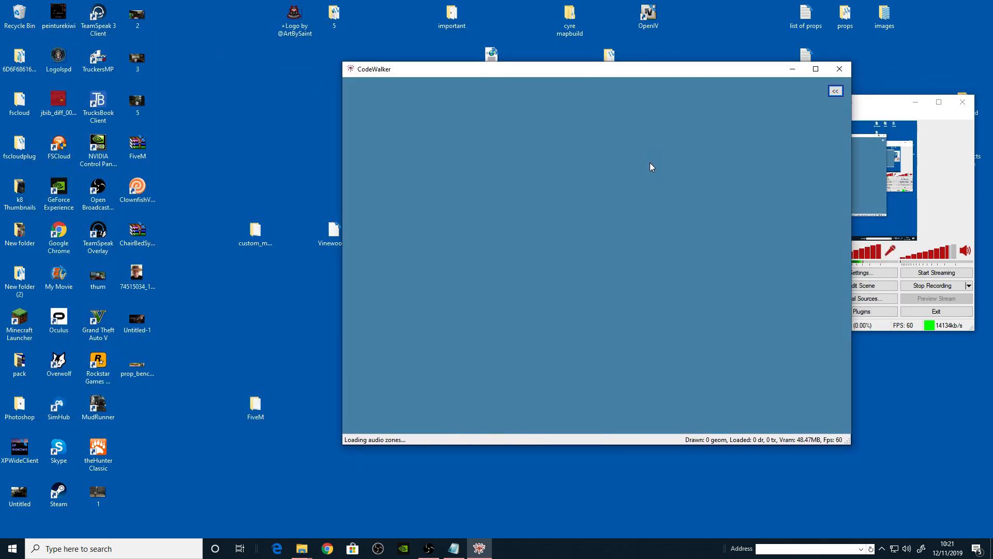
{"action": "left_click_drag", "start_coordinate": [690, 70], "coordinate": [657, 67]}
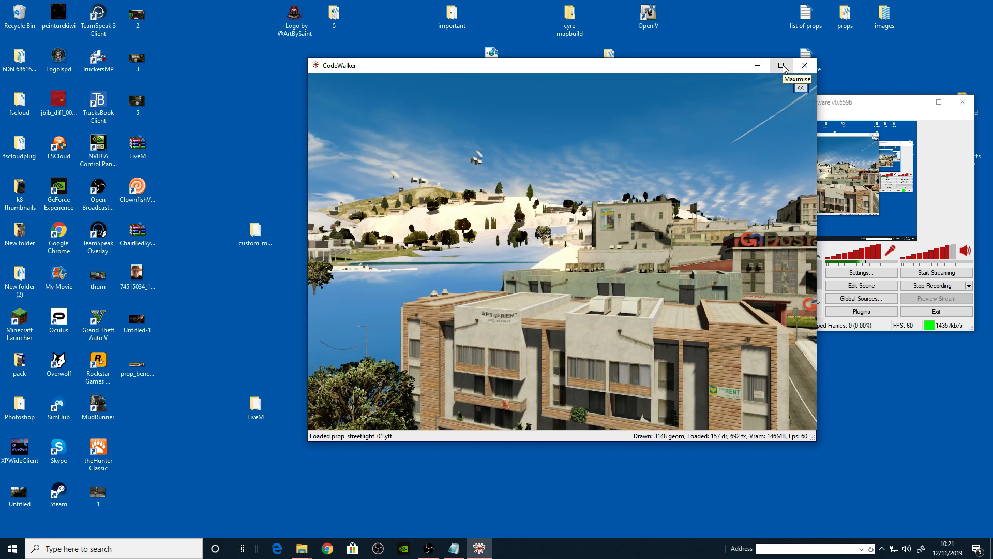
{"action": "left_click", "coordinate": [781, 66]}
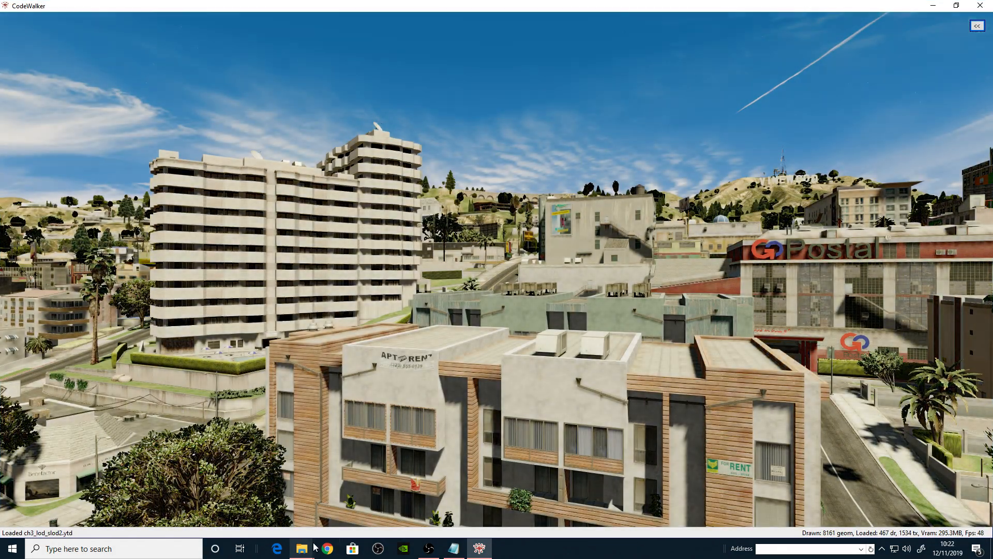
- Show the editing toolbar and open ribtest.ymap from the Desktop in a new project
{"action": "key", "text": "t"}
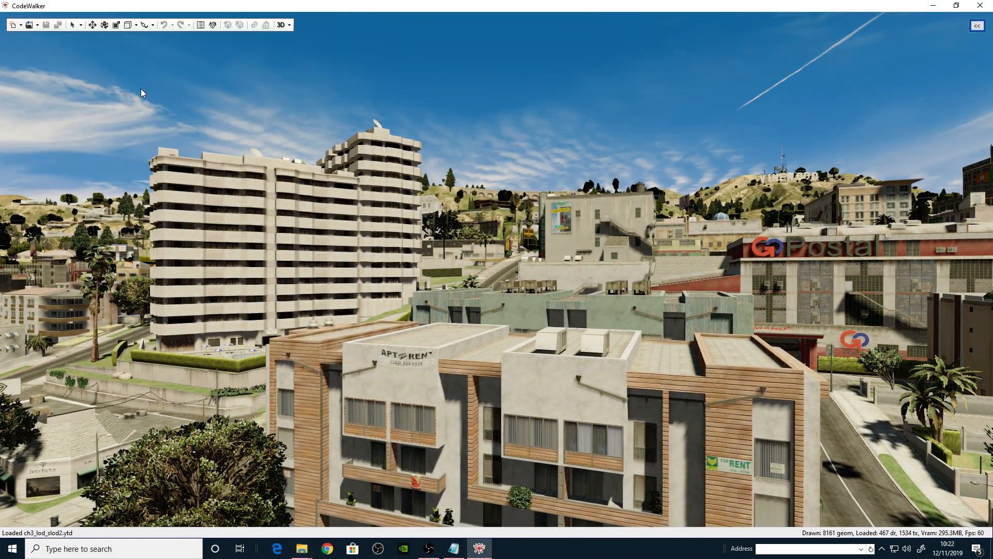
{"action": "left_click", "coordinate": [37, 25]}
{"action": "left_click", "coordinate": [47, 50]}
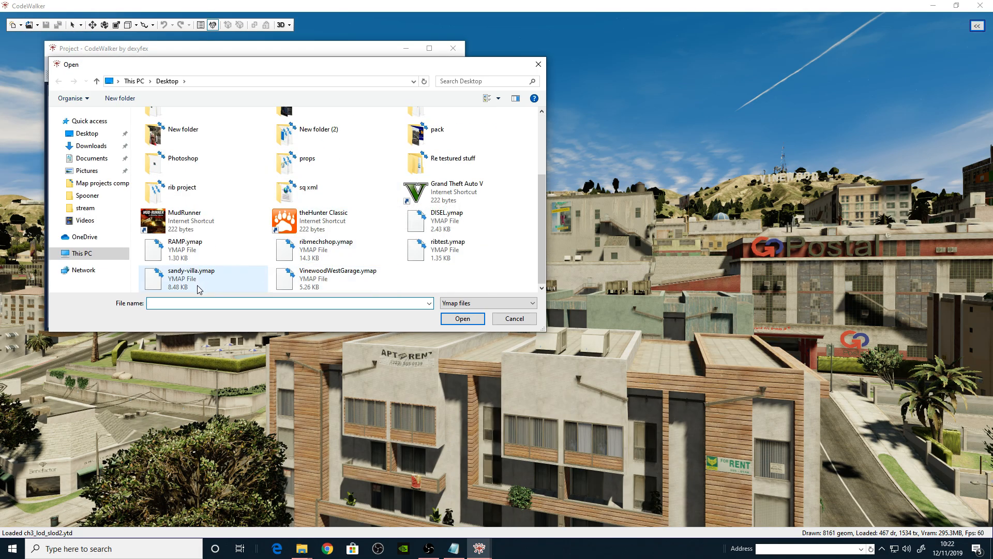
{"action": "left_click", "coordinate": [449, 250]}
{"action": "left_click", "coordinate": [462, 318]}
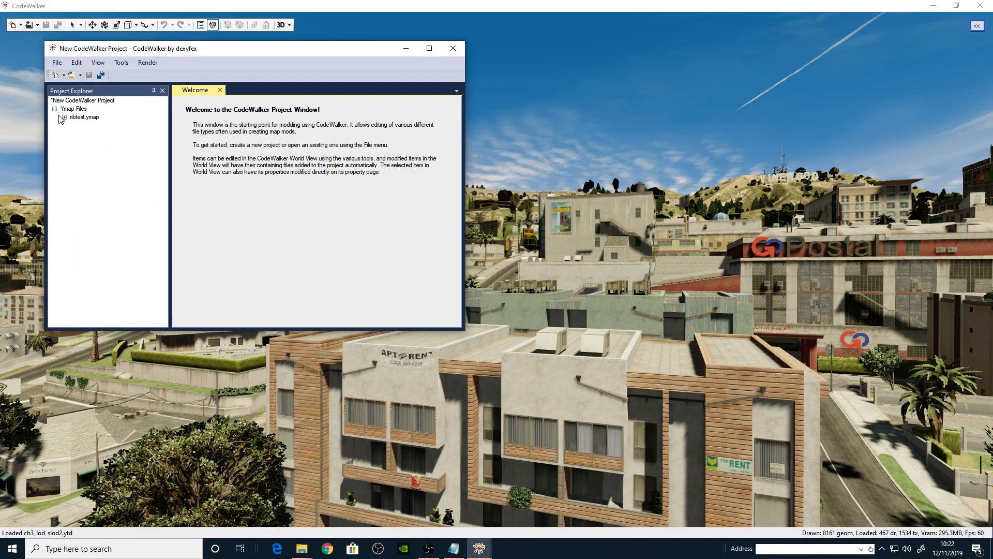
- Go to prop_huge_display_02 from ribtest.ymap's entities and examine the placed props in the world view
{"action": "left_click", "coordinate": [74, 125]}
{"action": "left_click", "coordinate": [117, 134]}
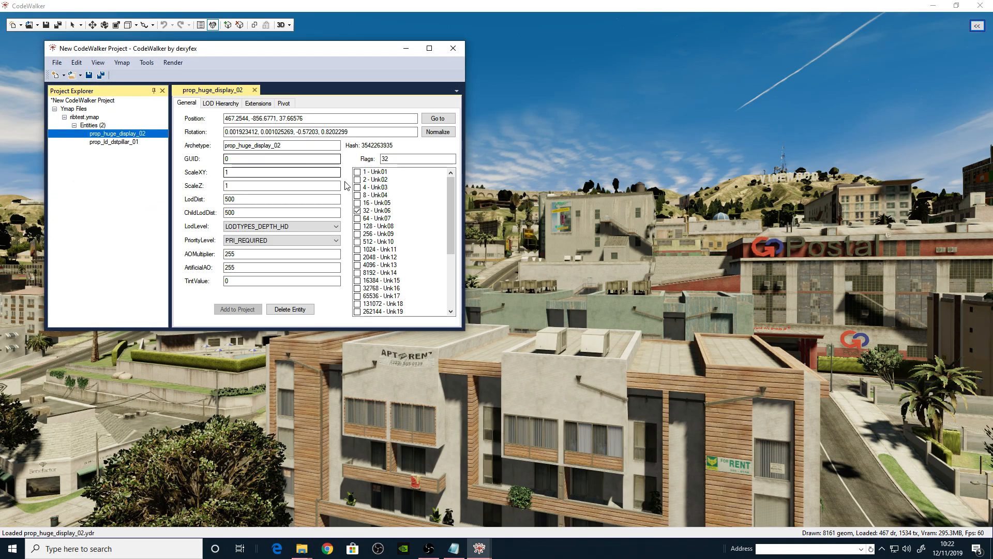
{"action": "left_click", "coordinate": [438, 118]}
{"action": "left_click", "coordinate": [406, 48]}
{"action": "left_click_drag", "start_coordinate": [481, 125], "coordinate": [264, 170]}
{"action": "scroll", "coordinate": [459, 148], "scroll_direction": "down", "scroll_amount": 5}
{"action": "scroll", "coordinate": [239, 129], "scroll_direction": "up", "scroll_amount": 5}
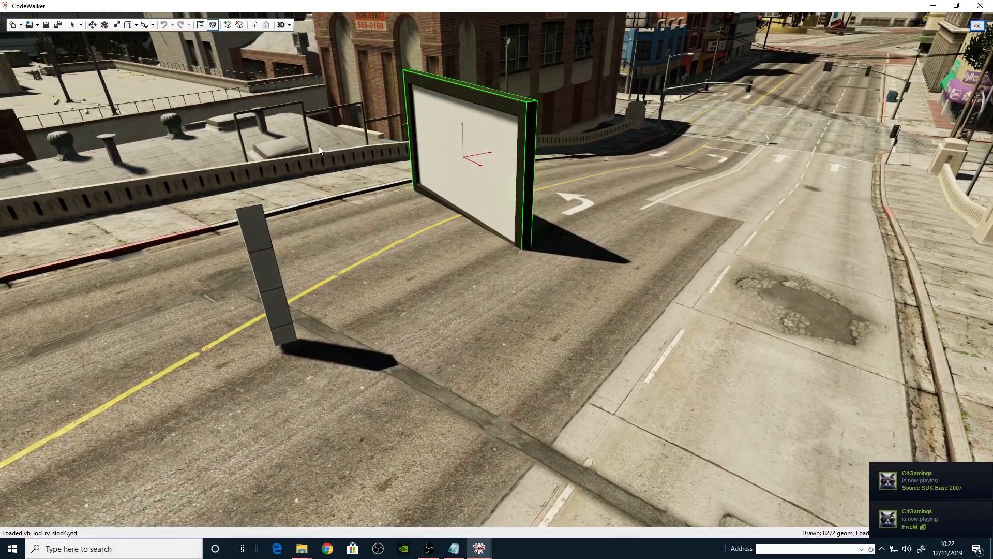
- Restore the project window, place it clear of the display prop, and switch to Open Broadcaster Software
{"action": "mouse_move", "coordinate": [479, 549]}
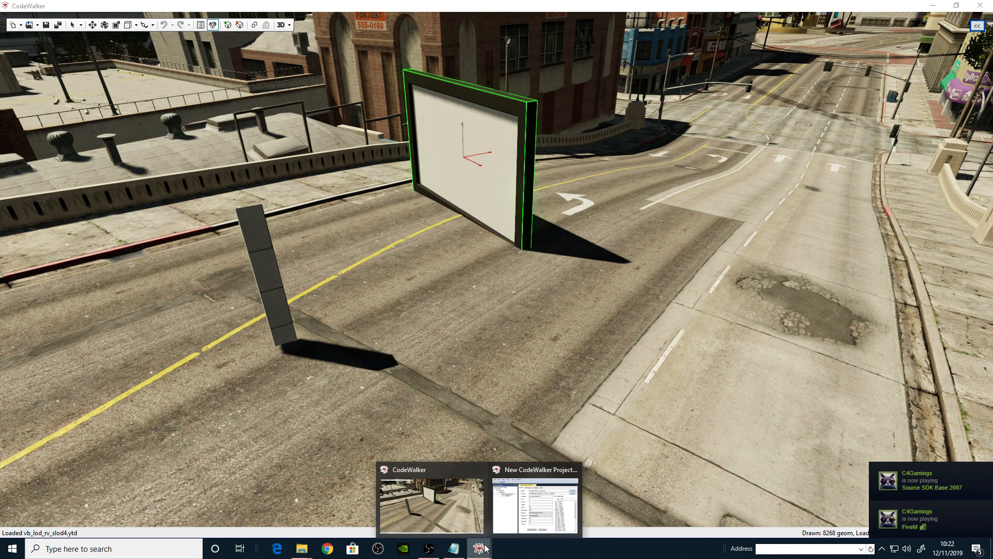
{"action": "left_click", "coordinate": [528, 518]}
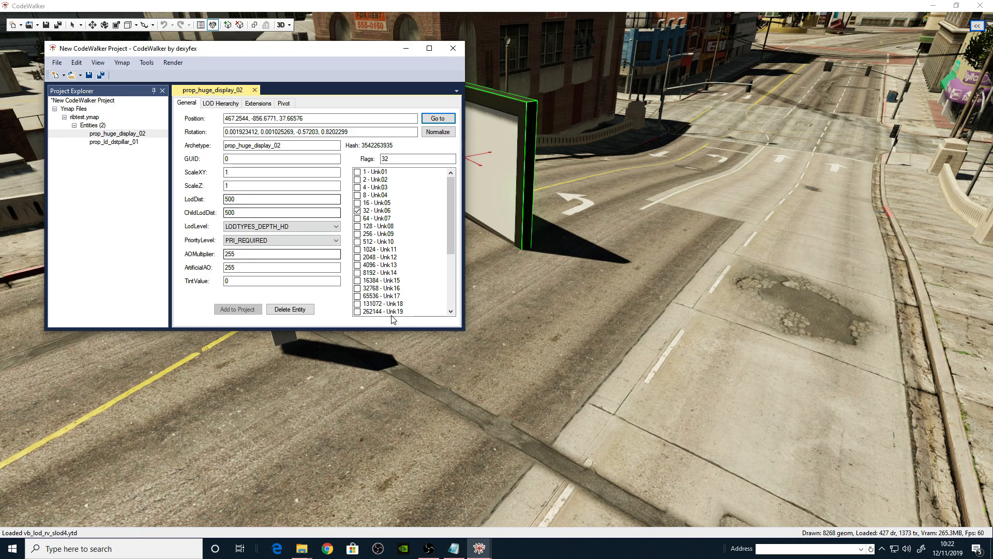
{"action": "left_click_drag", "start_coordinate": [337, 51], "coordinate": [315, 229]}
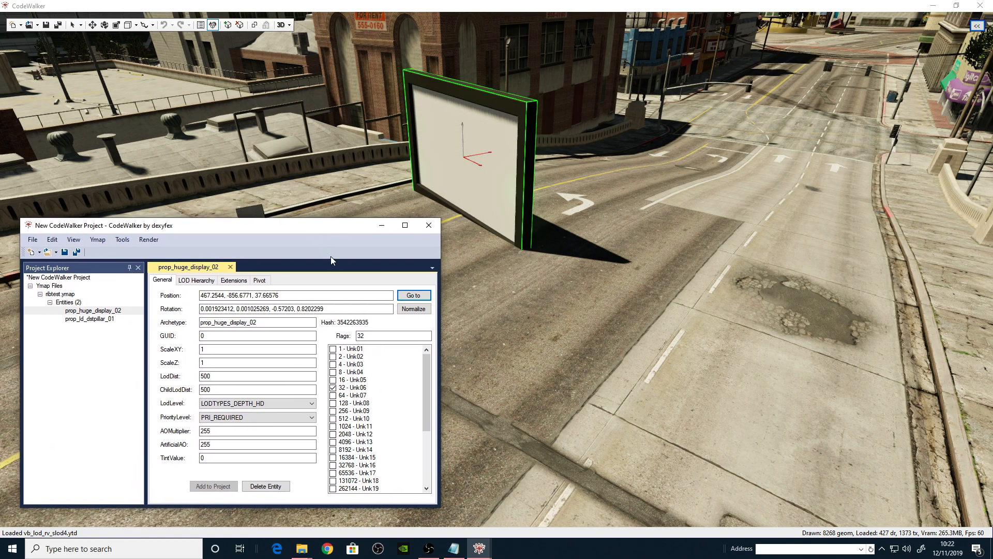
{"action": "left_click", "coordinate": [434, 552]}
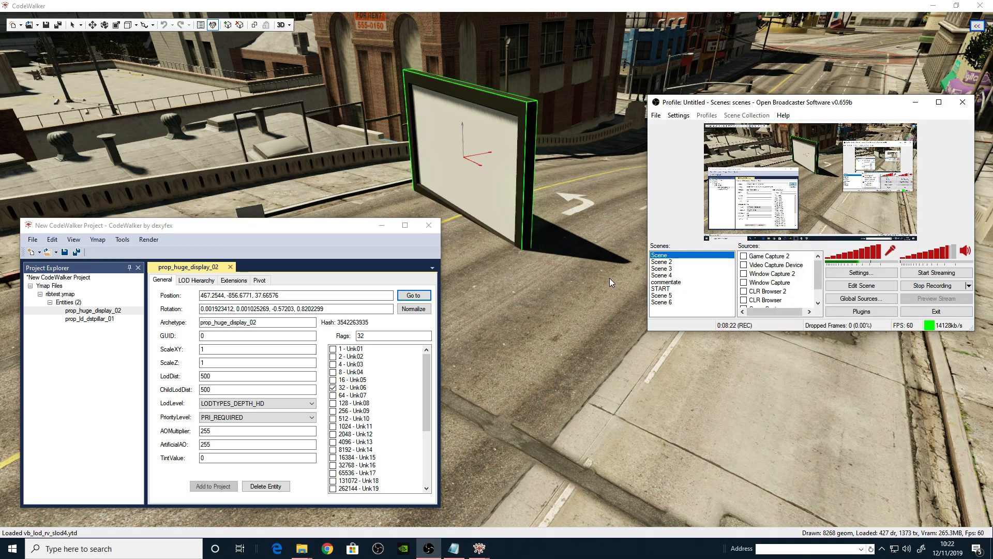